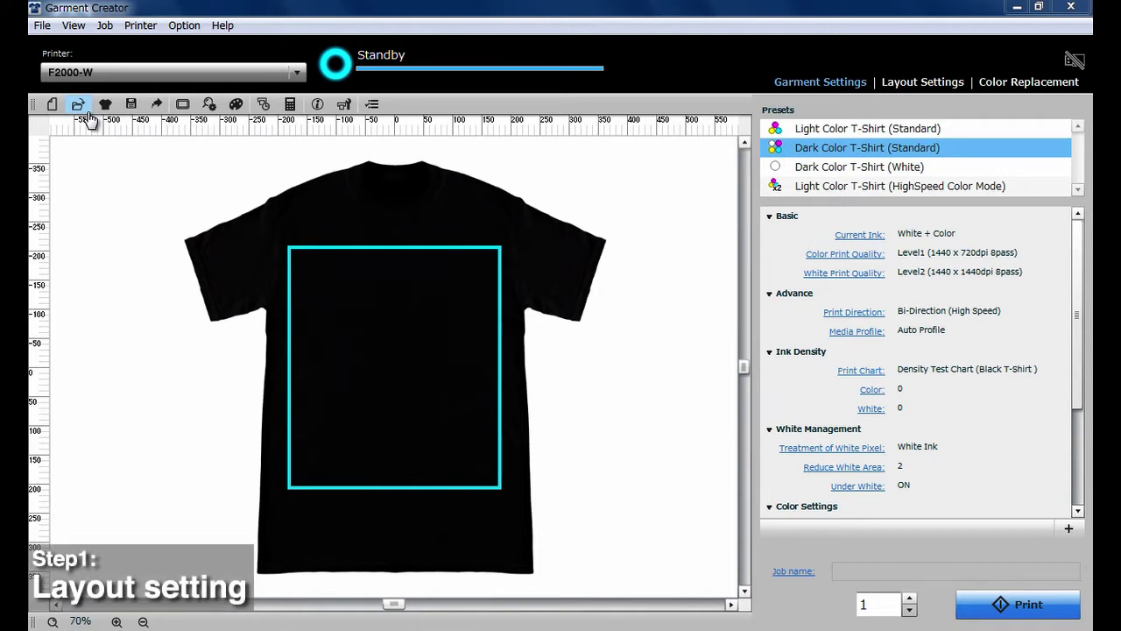
Load the bird design onto the T-shirt.
click(79, 106)
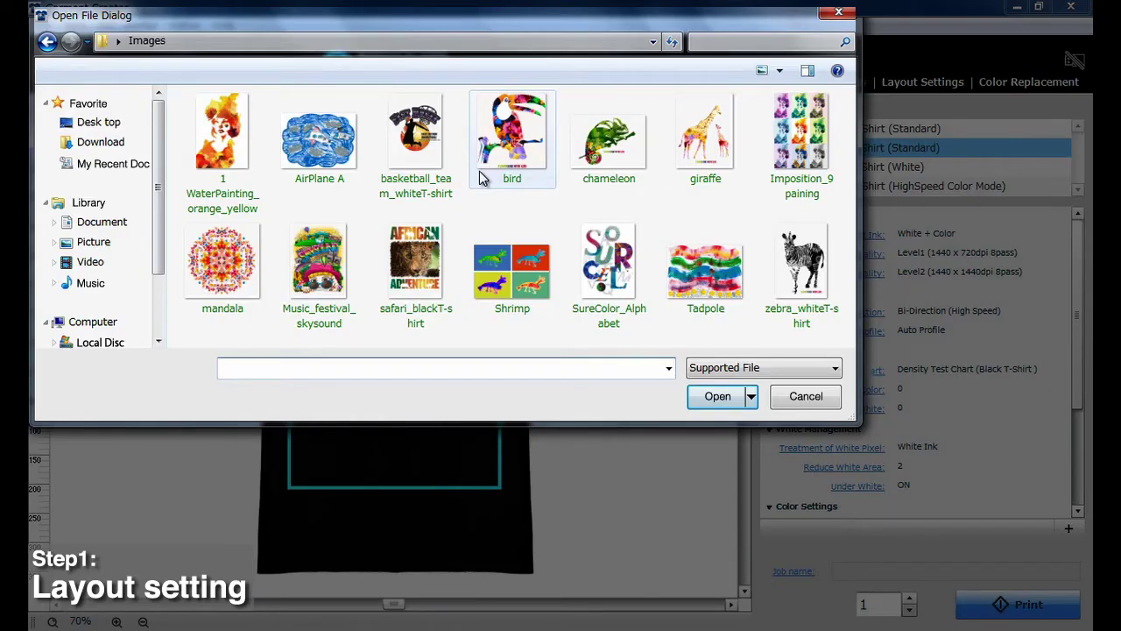
click(487, 172)
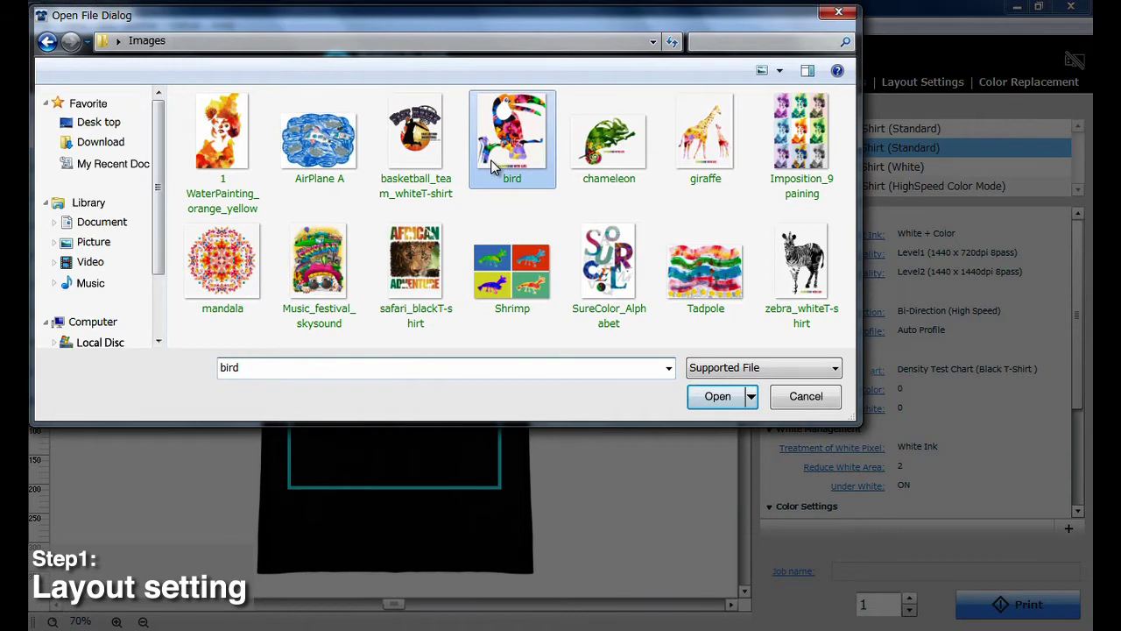
click(724, 405)
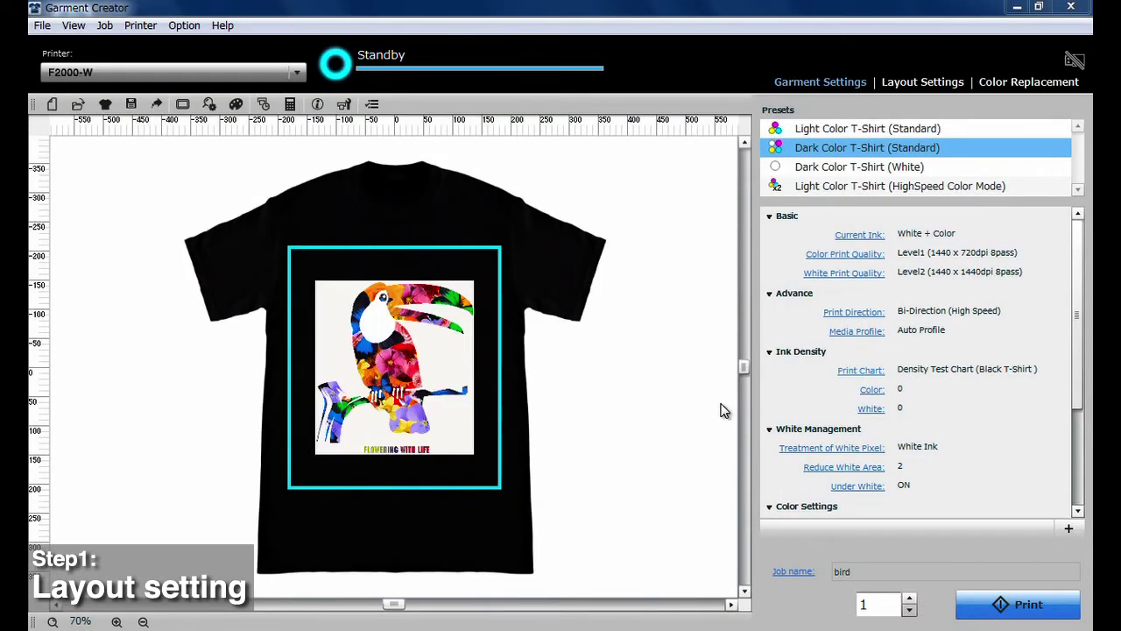
Try the Light Color T-Shirt preset, then return to Dark Color T-Shirt (Standard).
click(840, 131)
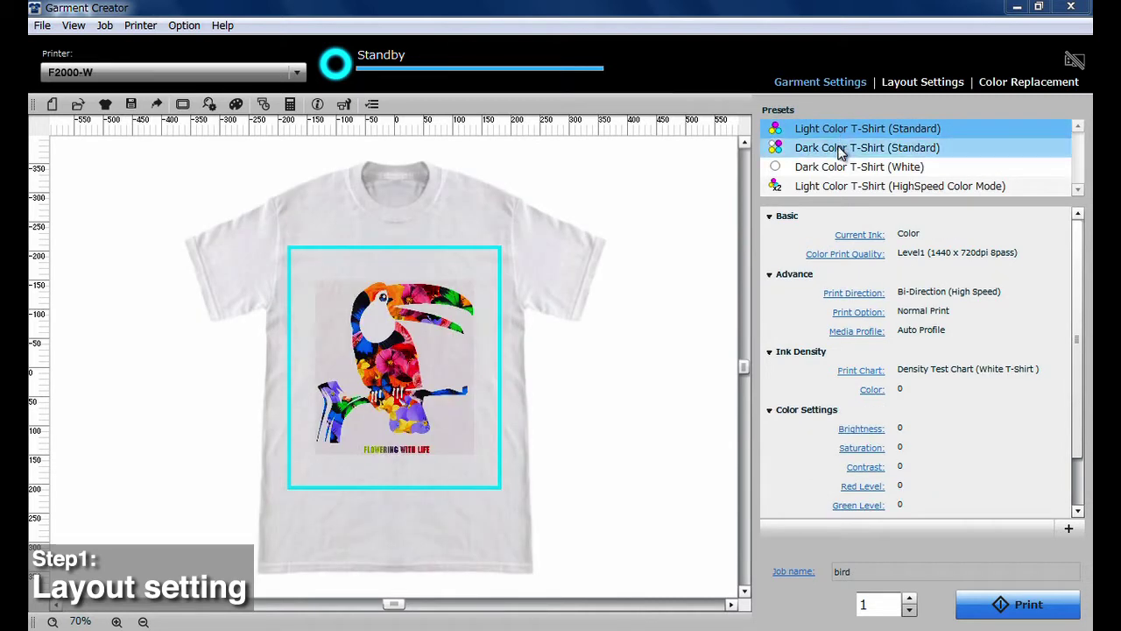
click(840, 149)
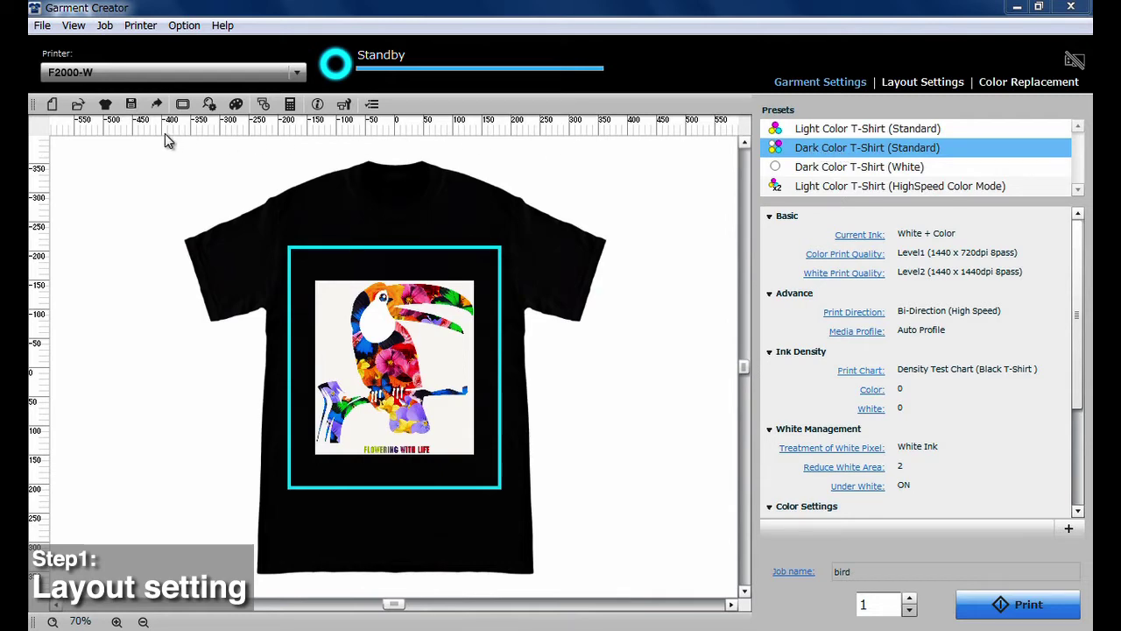
click(105, 104)
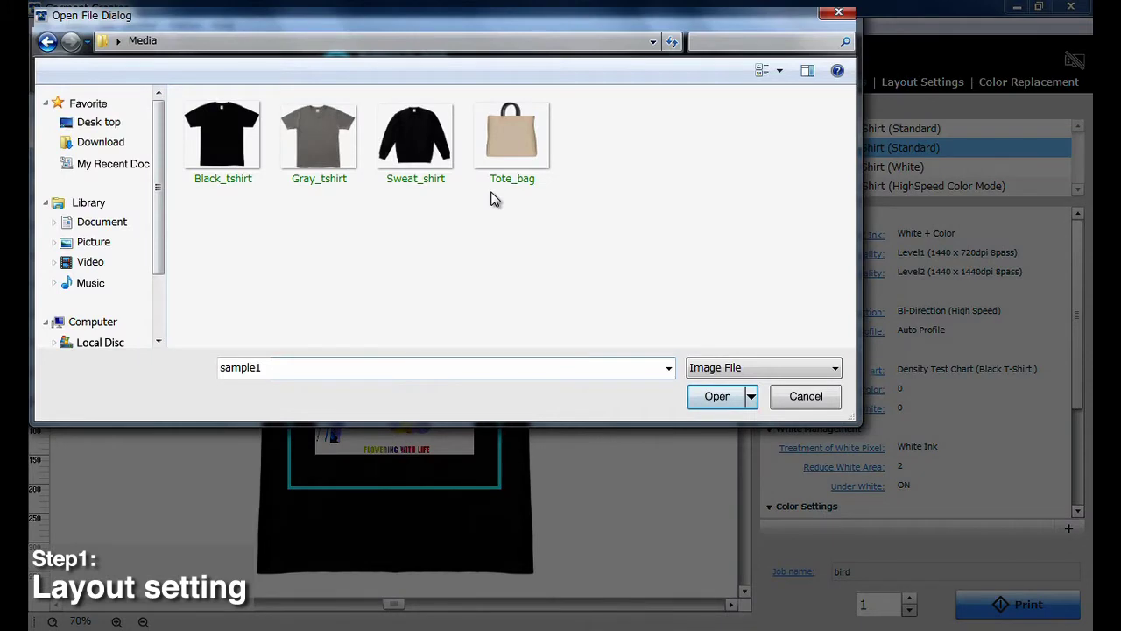
Preview the bird design on Sweat_shirt, then switch the garment to Black_tshirt.
click(431, 175)
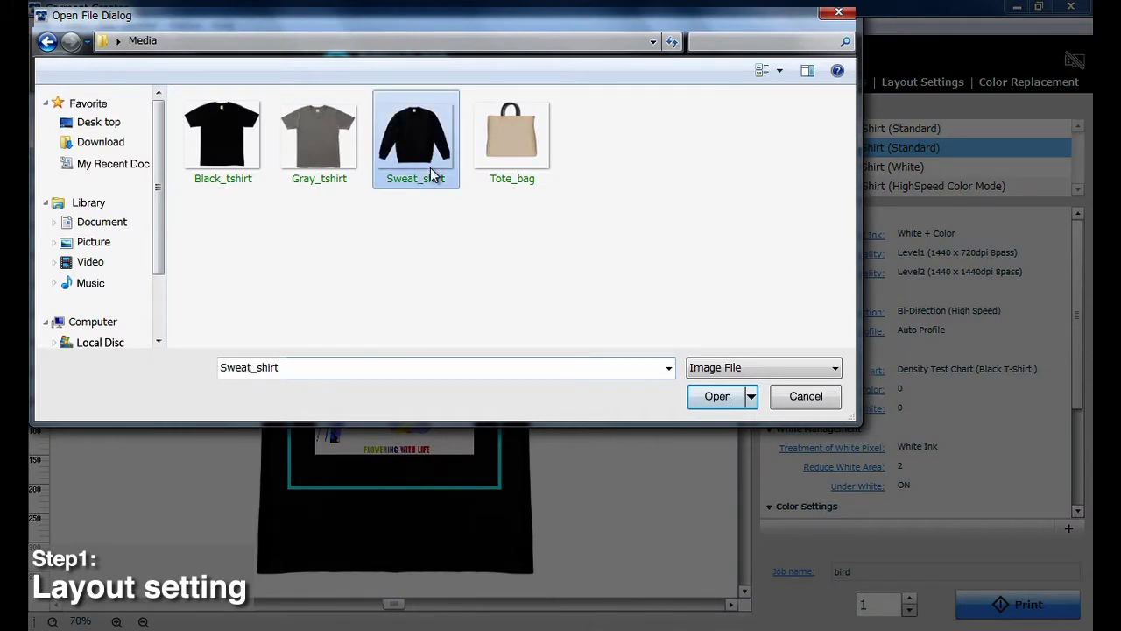
click(699, 399)
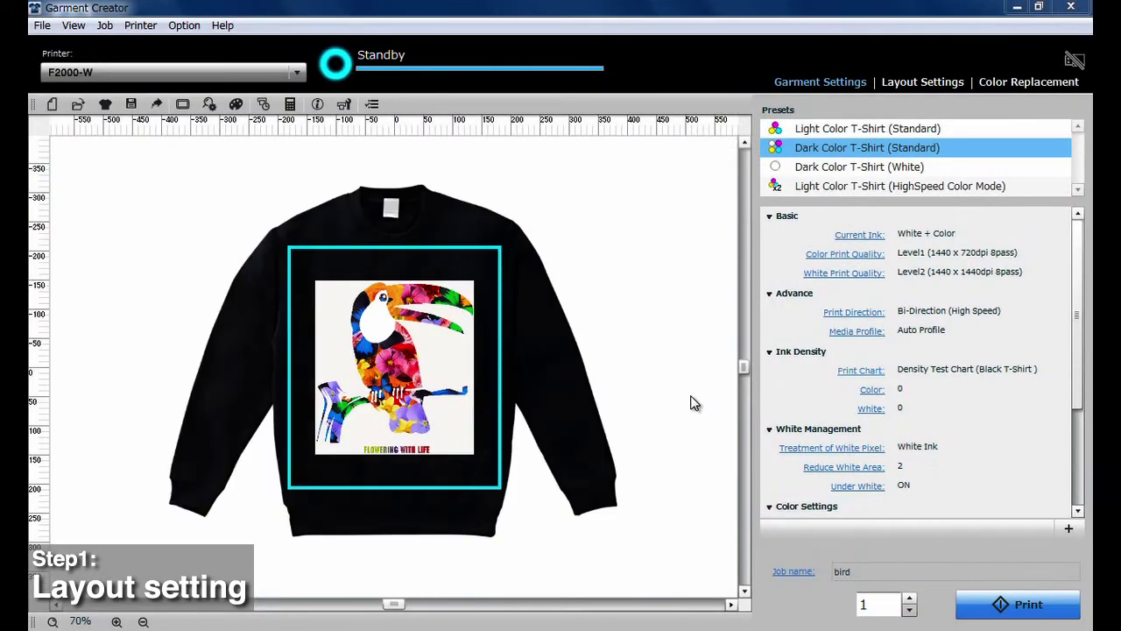
click(106, 104)
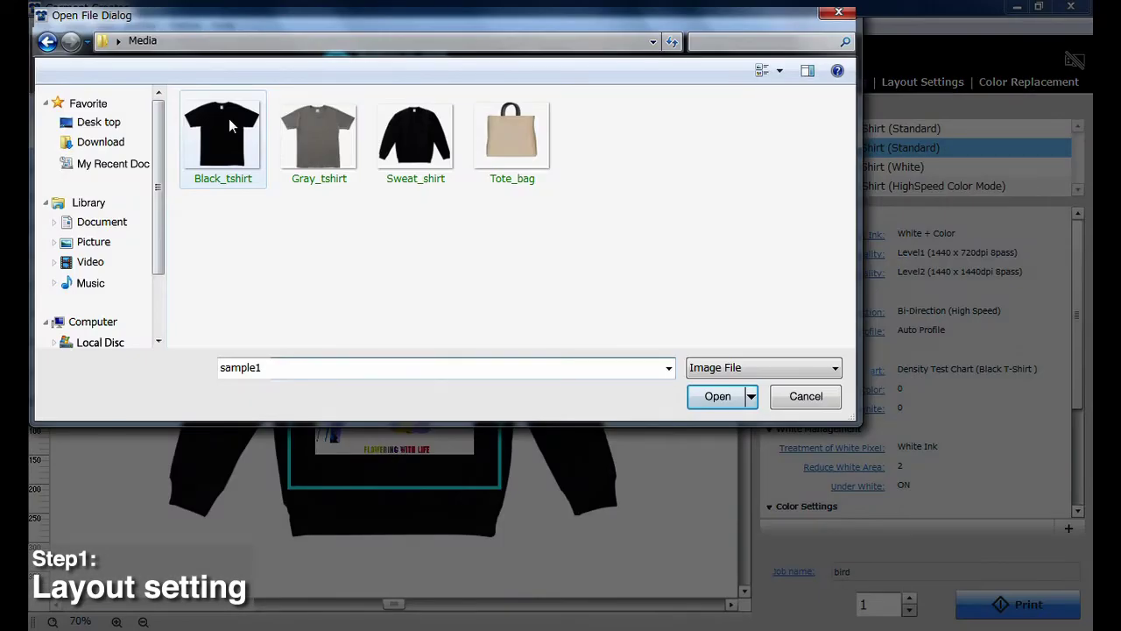
click(228, 126)
click(693, 401)
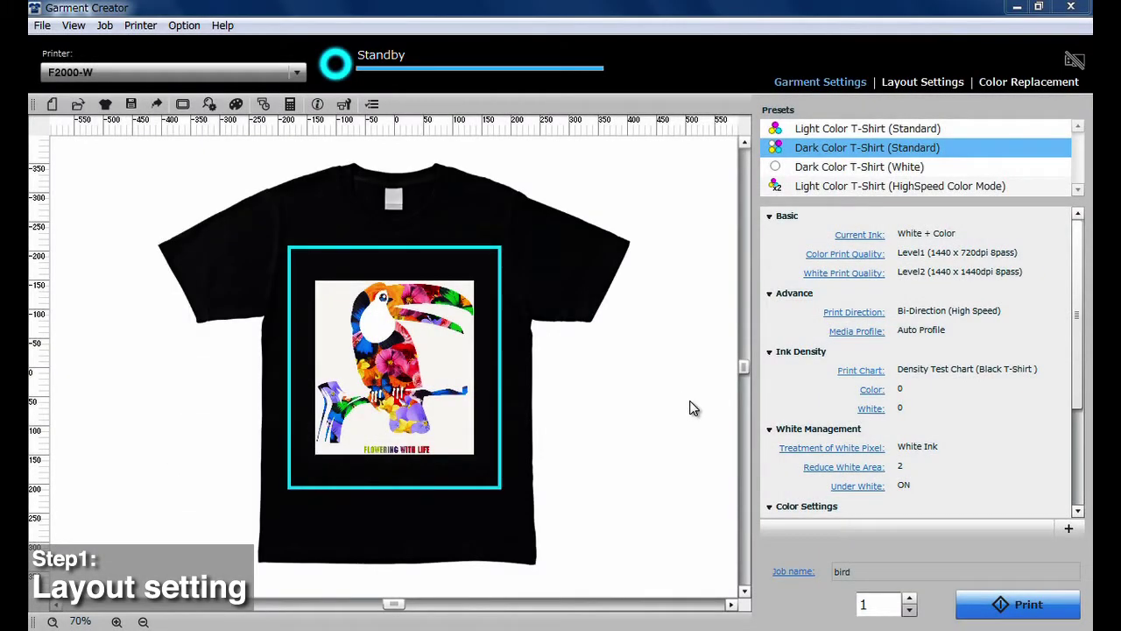
click(209, 104)
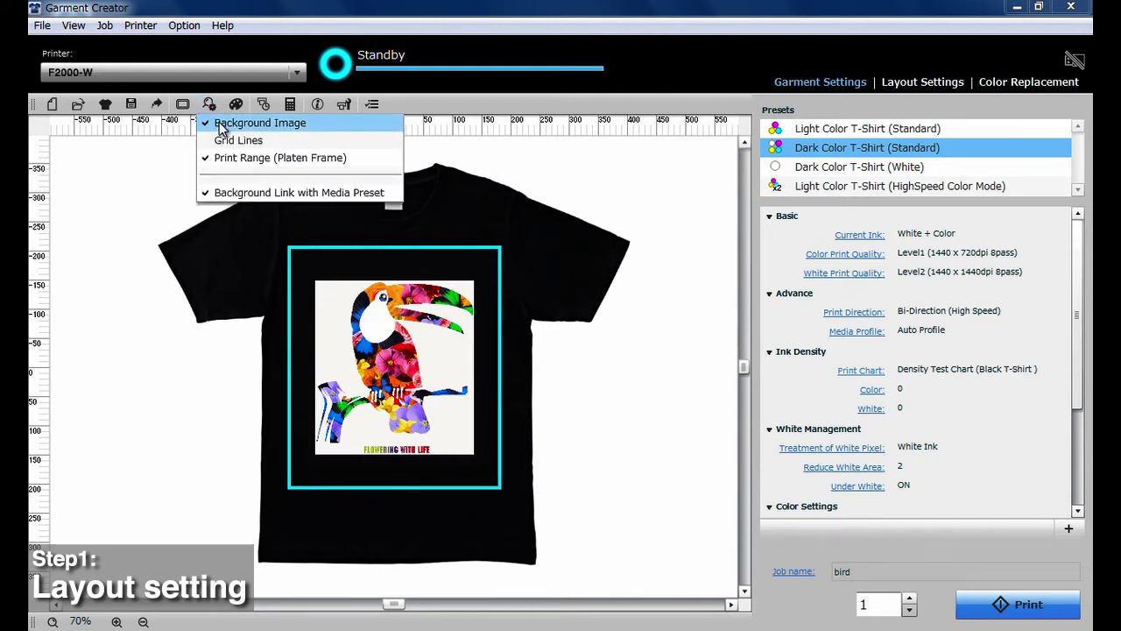
click(223, 127)
click(235, 105)
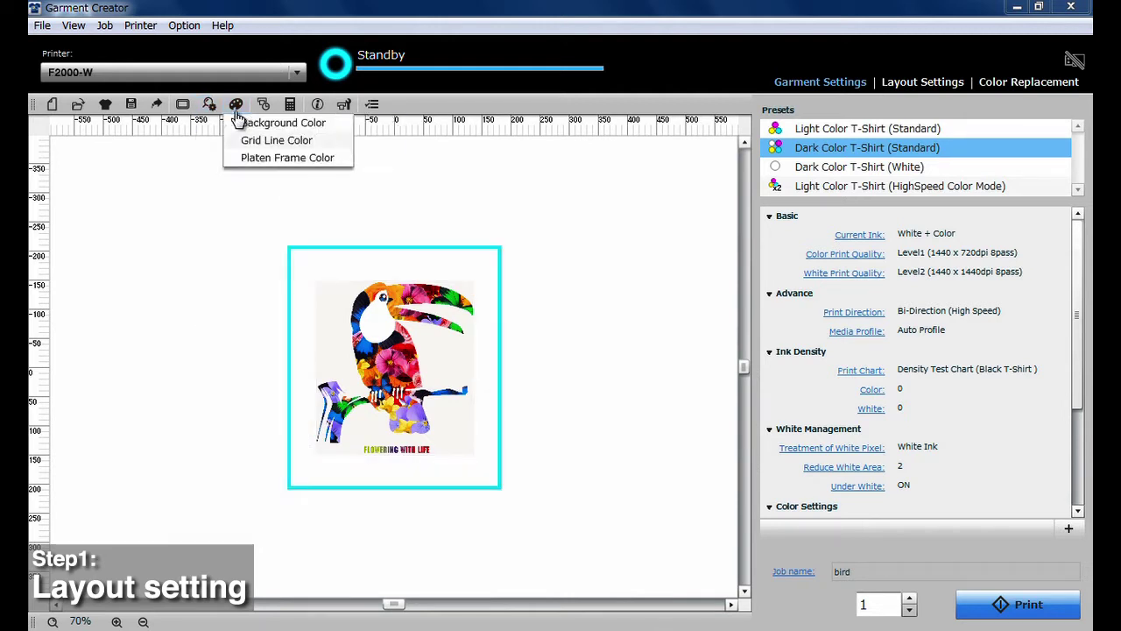
click(263, 124)
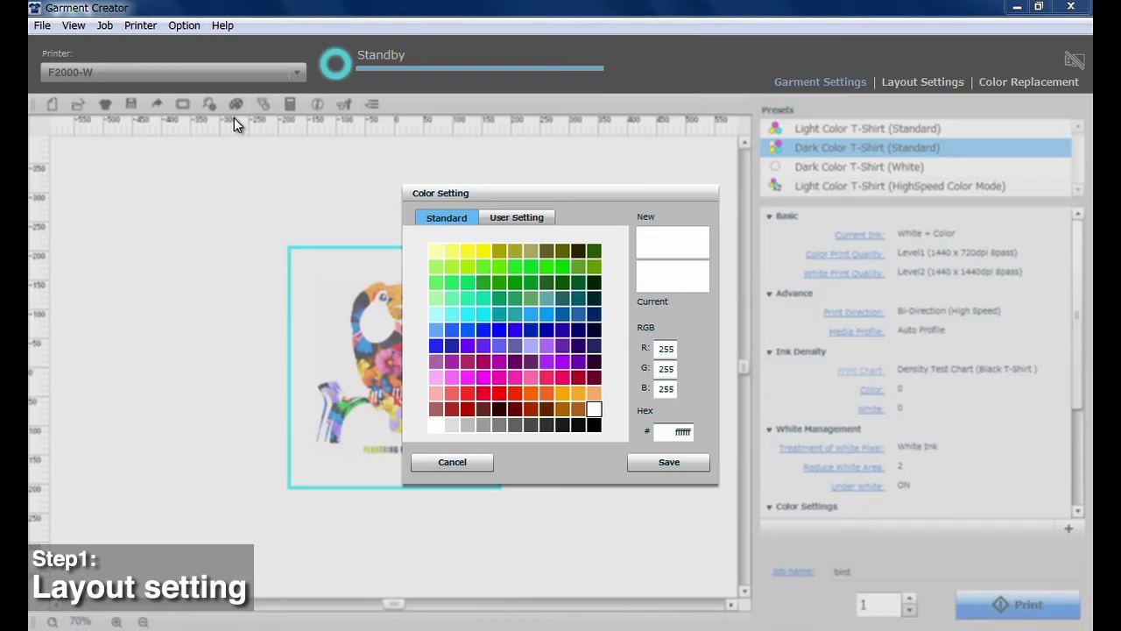
click(596, 426)
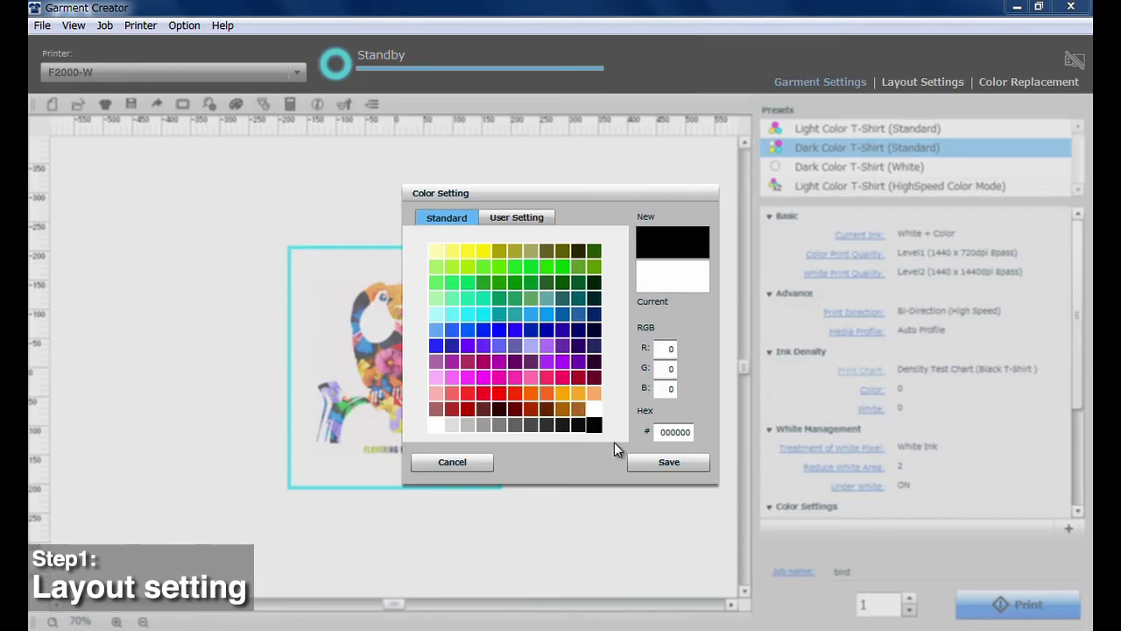
click(635, 462)
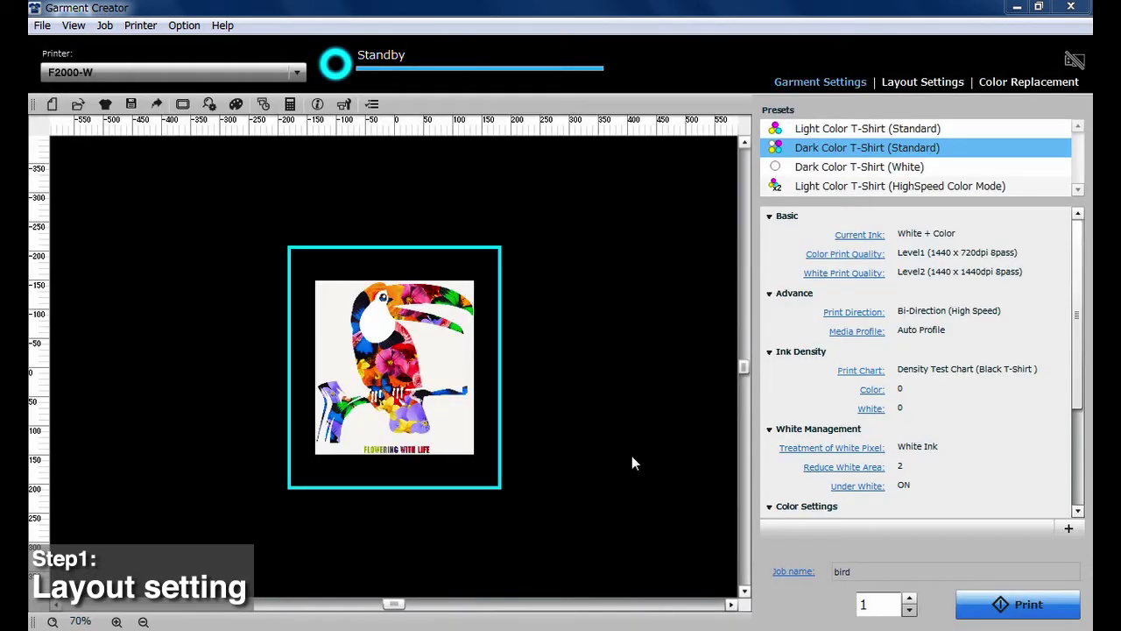
click(236, 104)
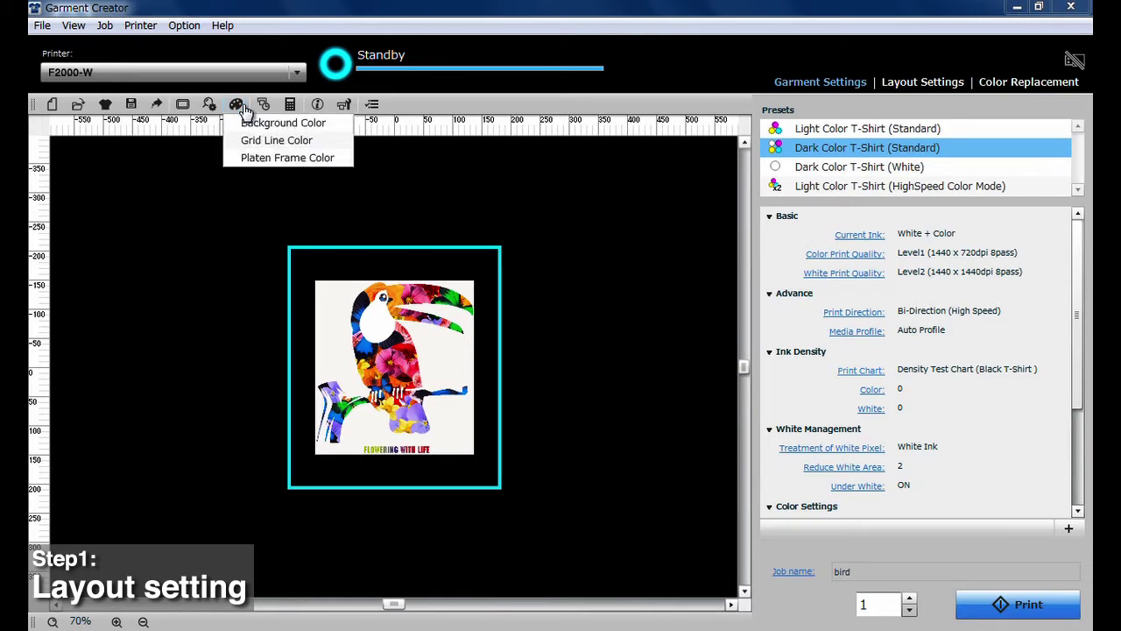
click(250, 123)
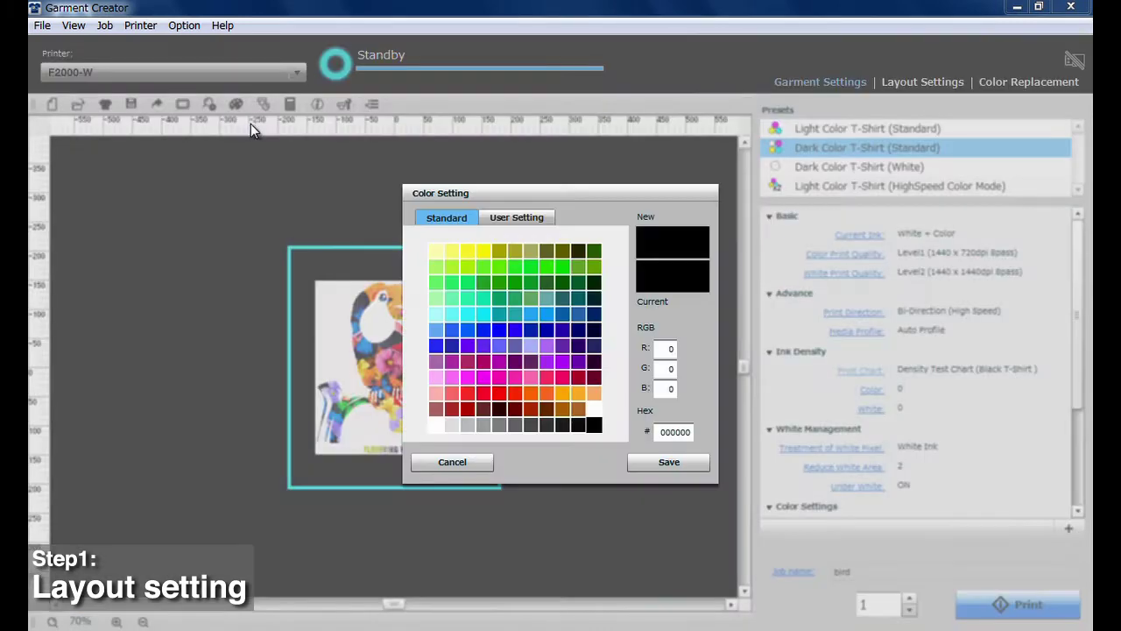
click(594, 410)
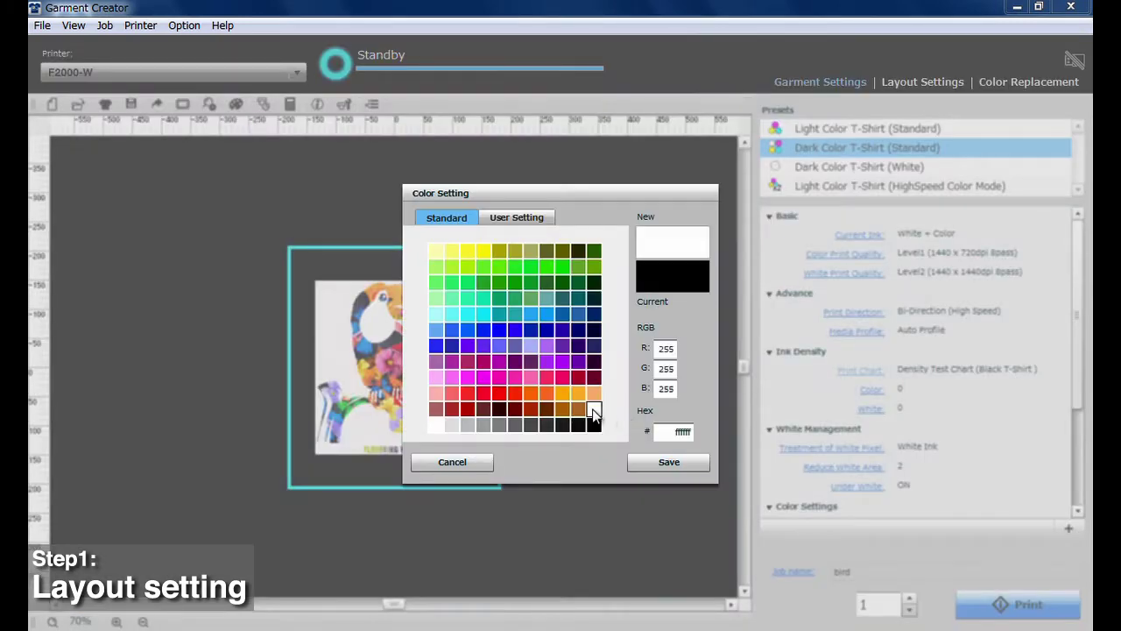
click(649, 460)
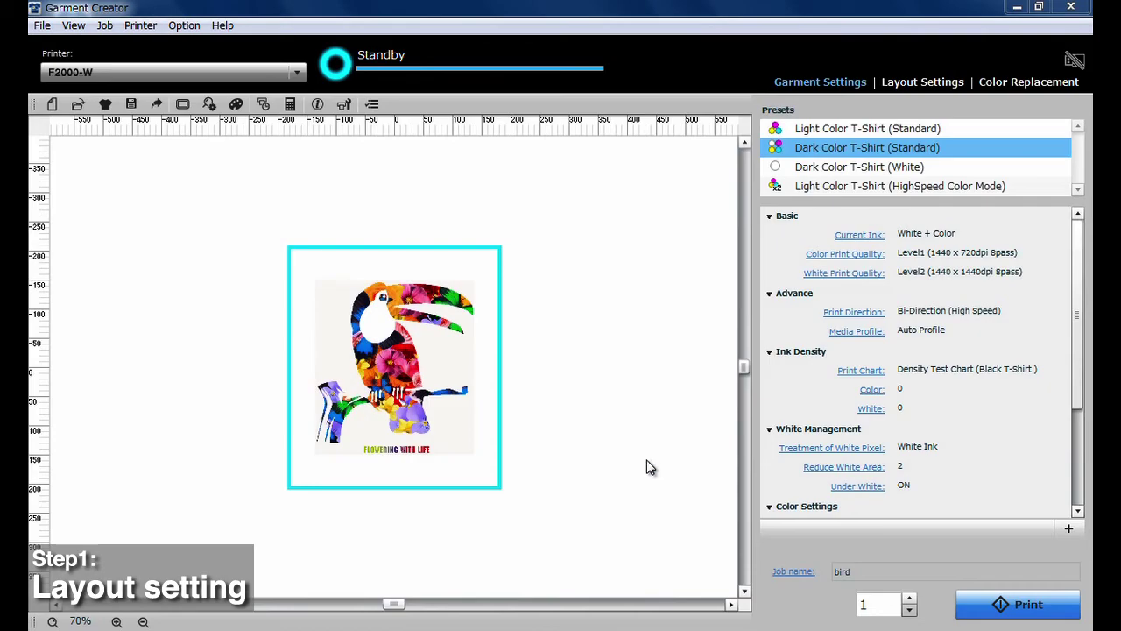
click(211, 105)
click(217, 125)
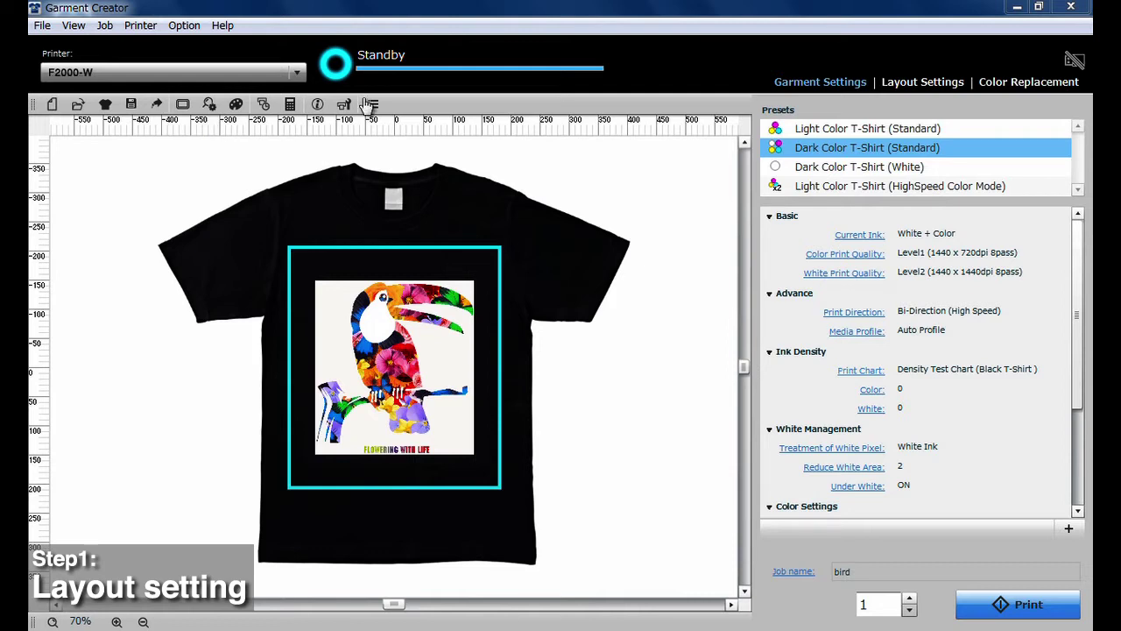
In Layout Settings, try Large and Small platens, then settle on Medium (14"x16").
click(888, 81)
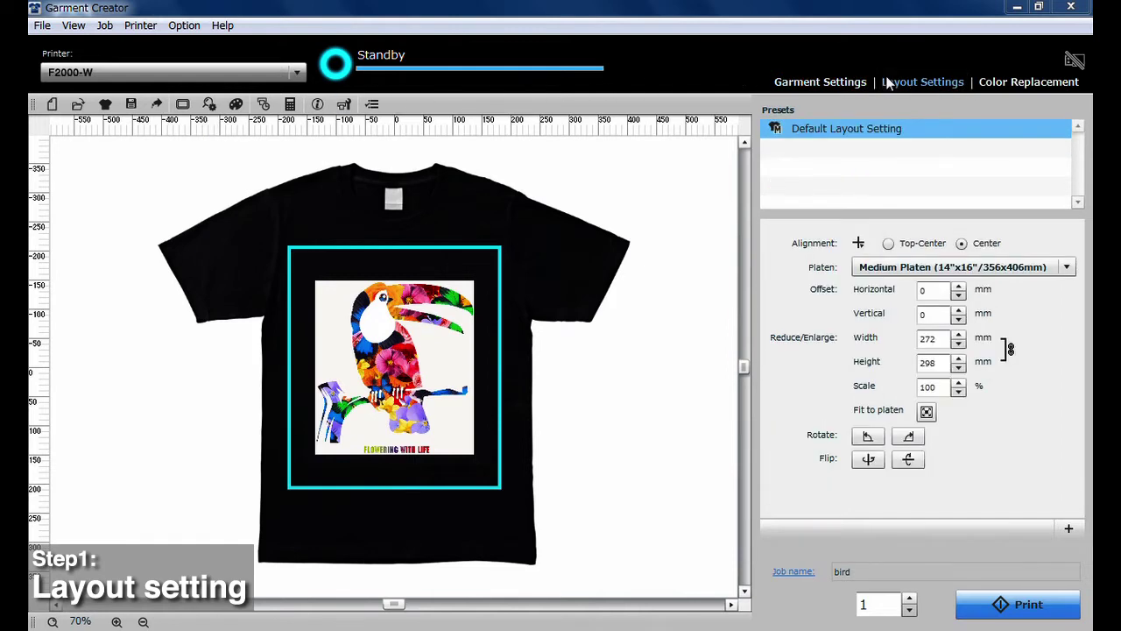
click(899, 270)
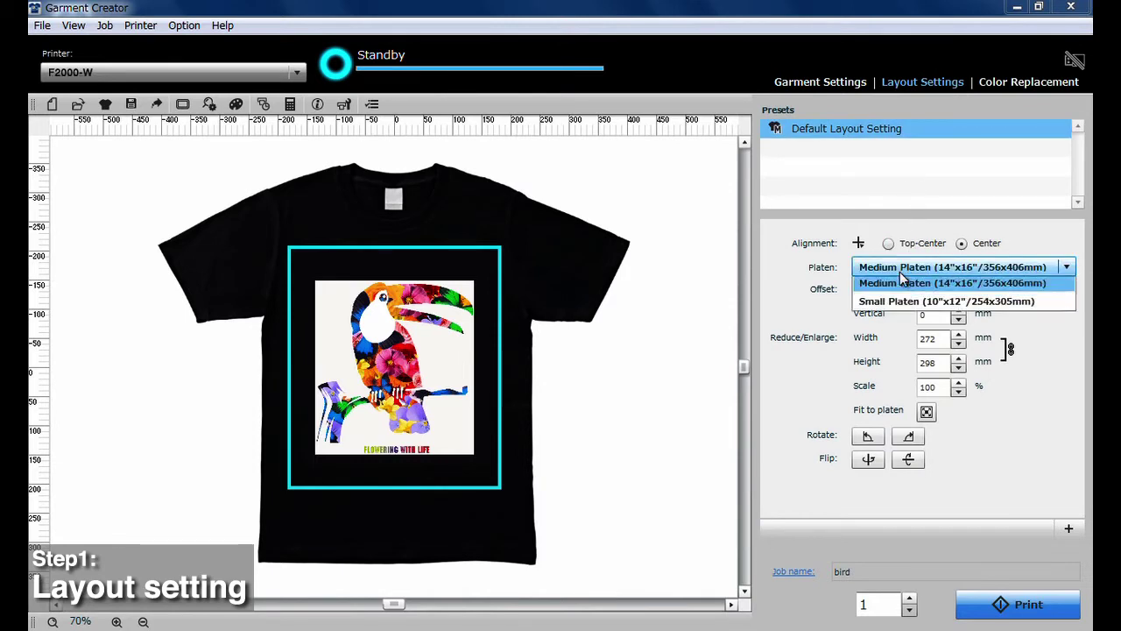
click(898, 289)
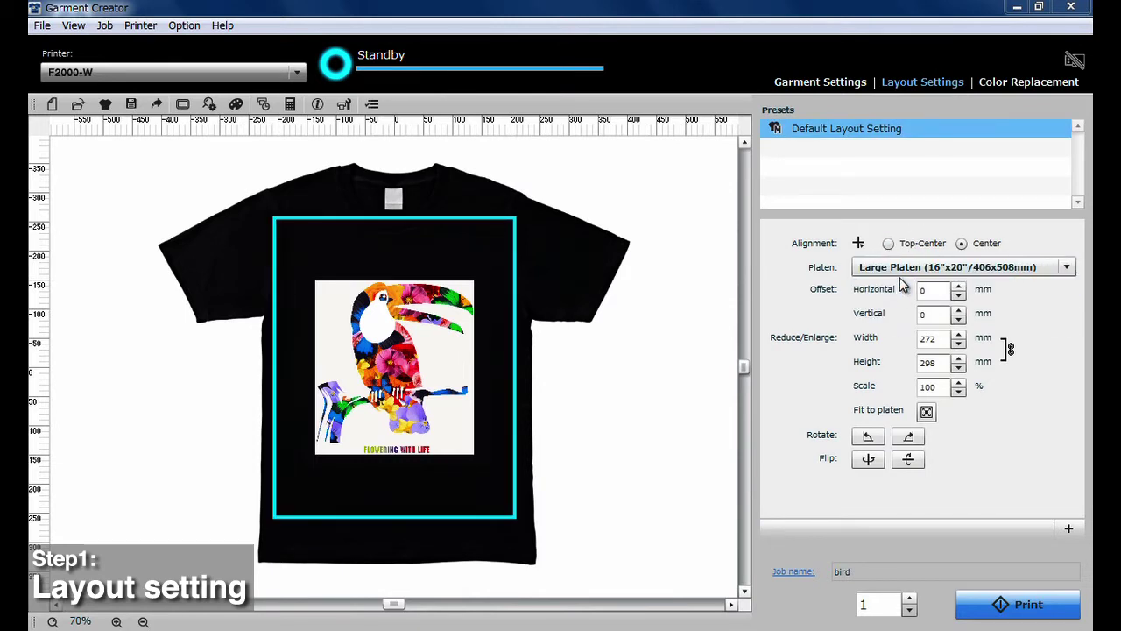
click(902, 267)
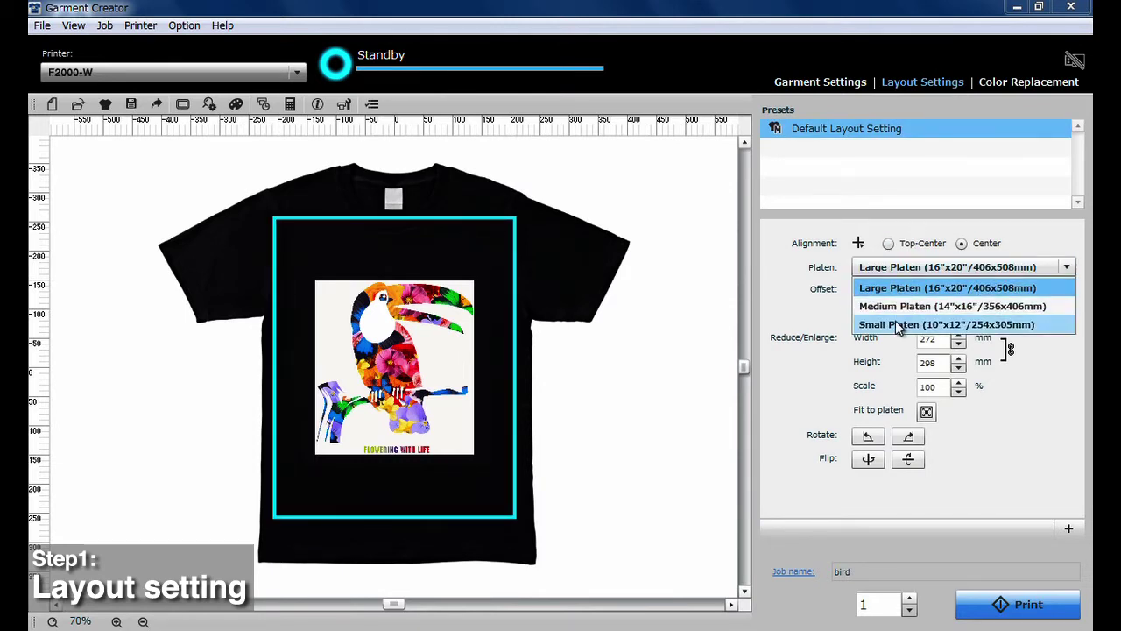
click(896, 322)
click(899, 268)
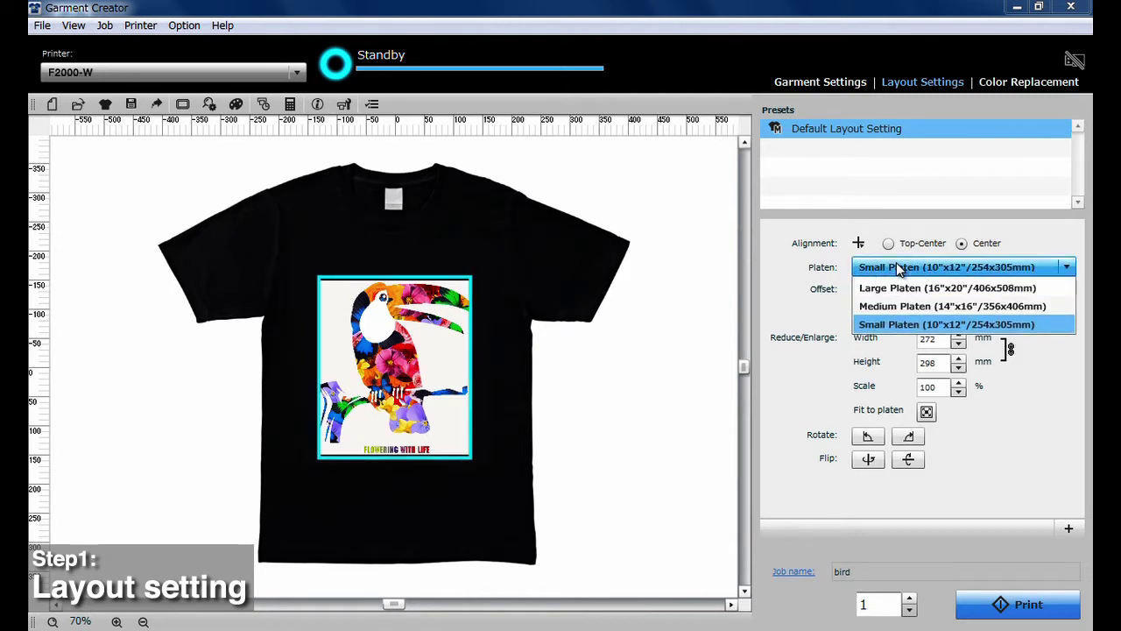
click(891, 307)
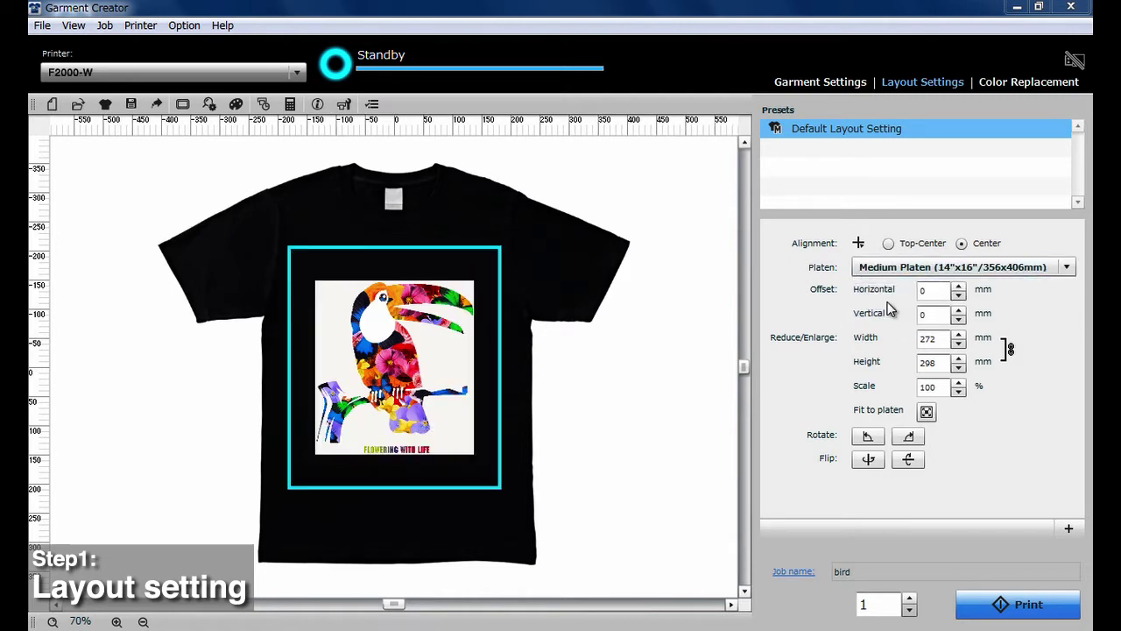
Set the design width to 600, then fit it to the platen.
click(940, 340)
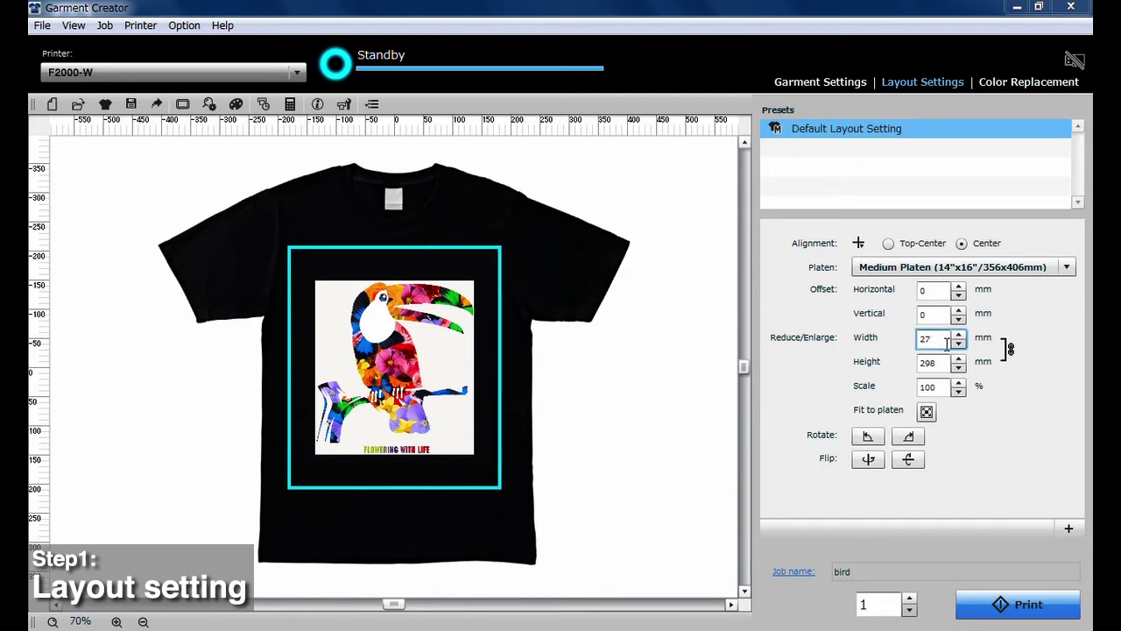
key(BackSpace)
key(BackSpace)
text(600)
click(949, 364)
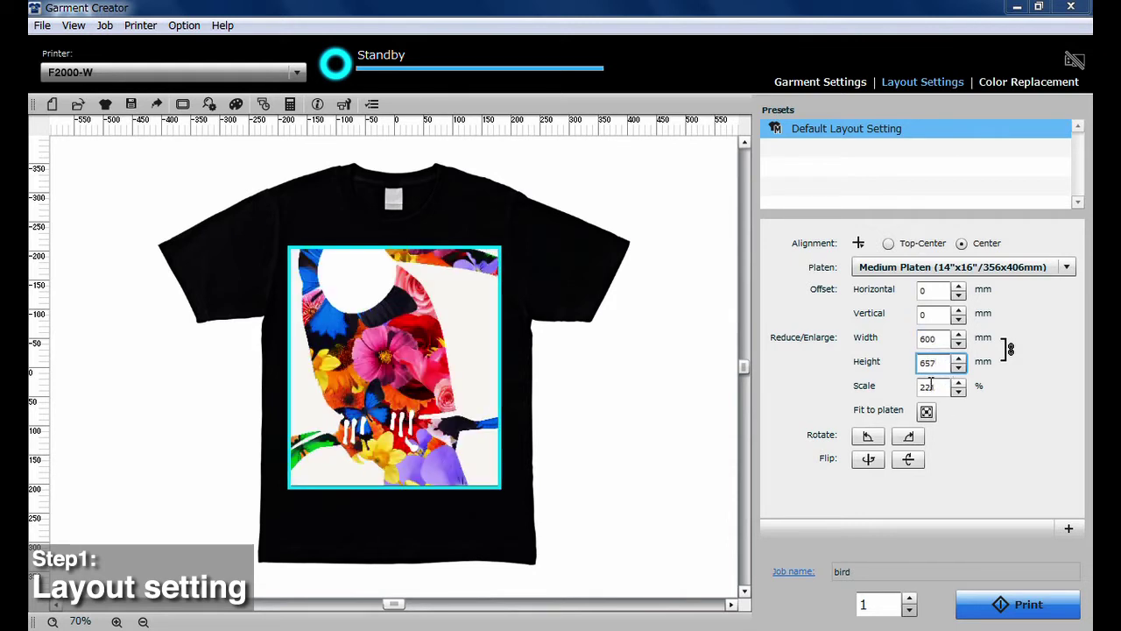
click(927, 412)
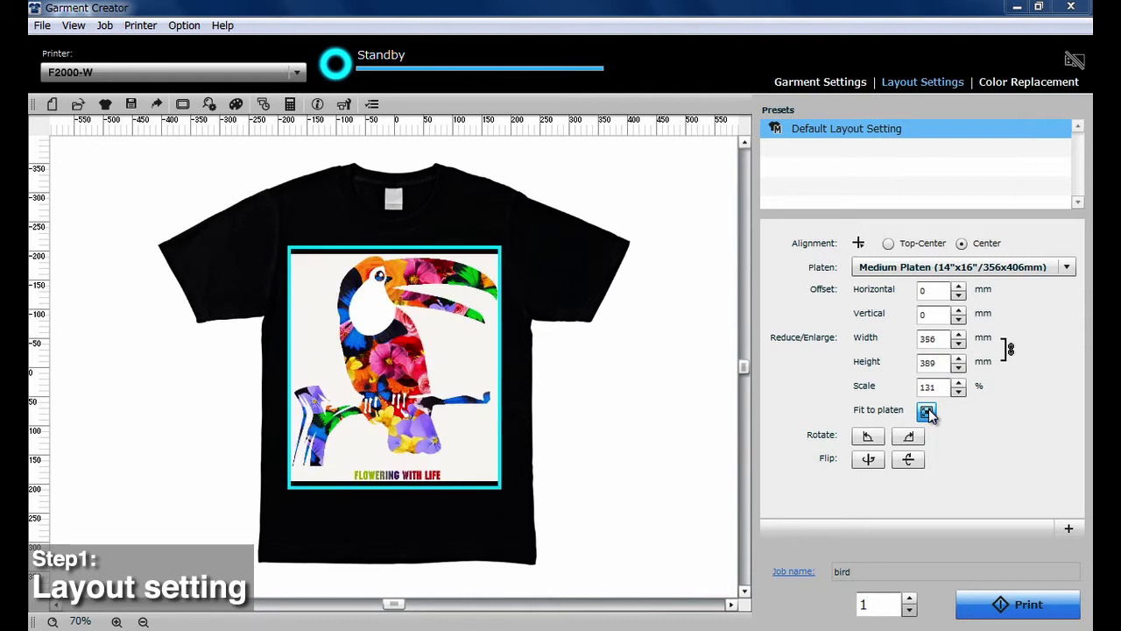
Resize the design to 78% (213x233 mm), move it up and left, and return it upright.
click(483, 263)
drag(497, 254, 486, 303)
drag(417, 315, 394, 293)
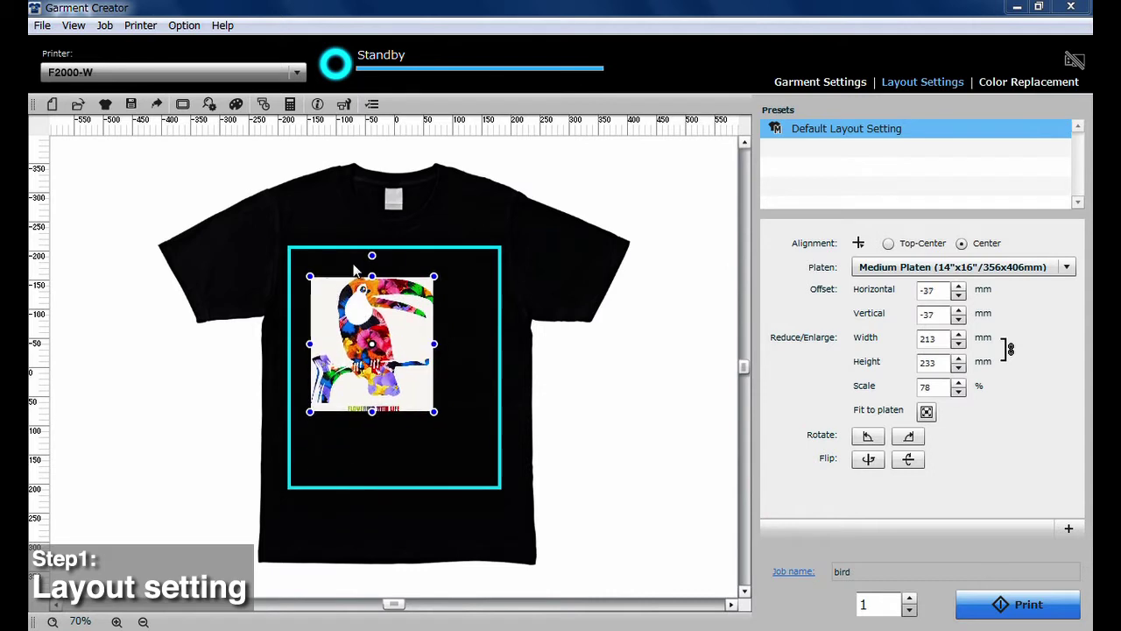
drag(372, 256, 538, 347)
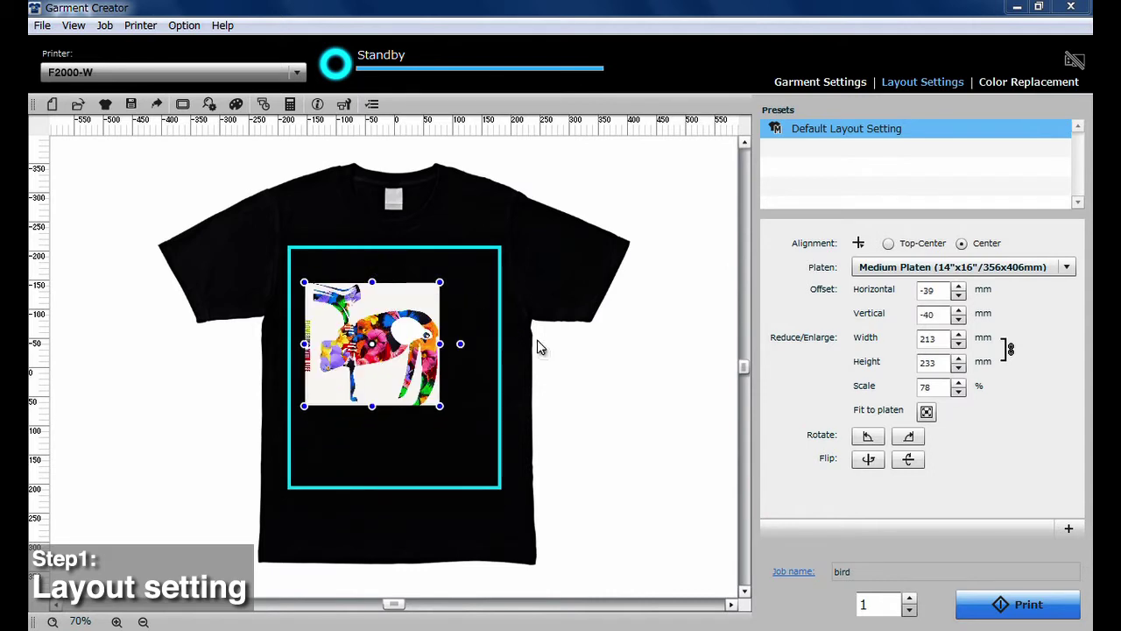
drag(453, 451, 230, 342)
drag(275, 279, 353, 234)
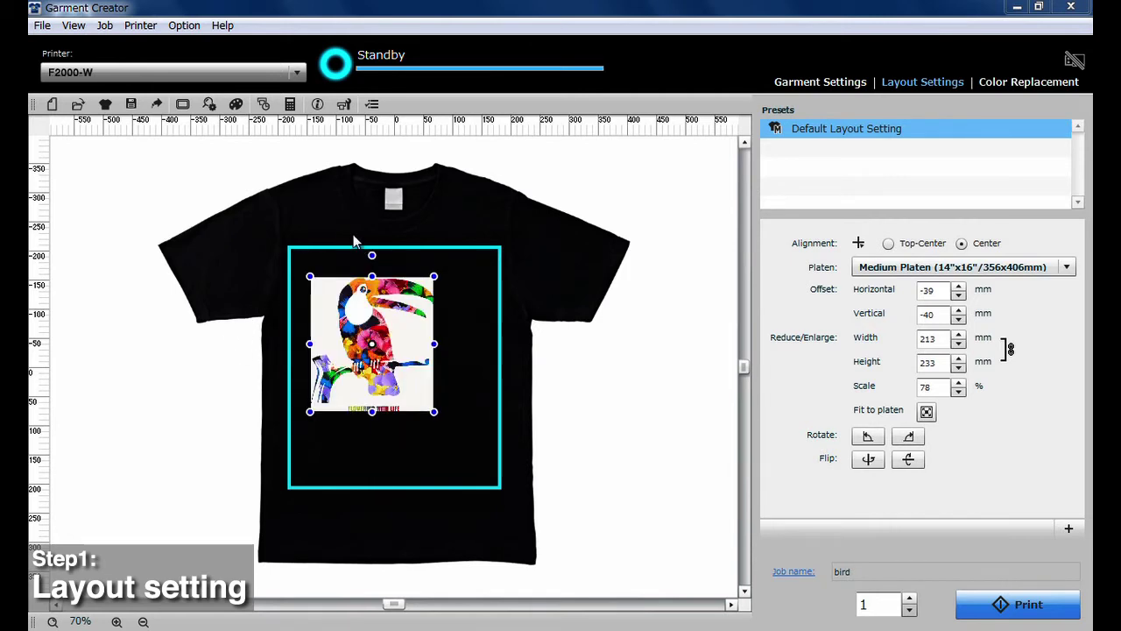
Center the design on the platen and rotate it a full turn back upright.
click(887, 246)
click(962, 244)
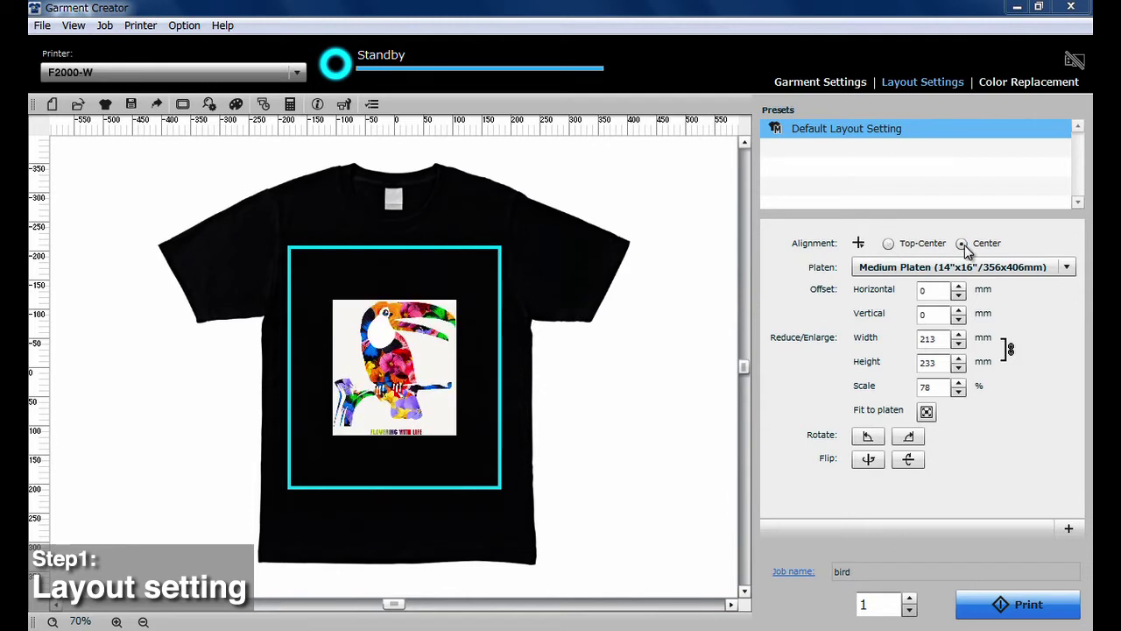
click(866, 438)
click(866, 438)
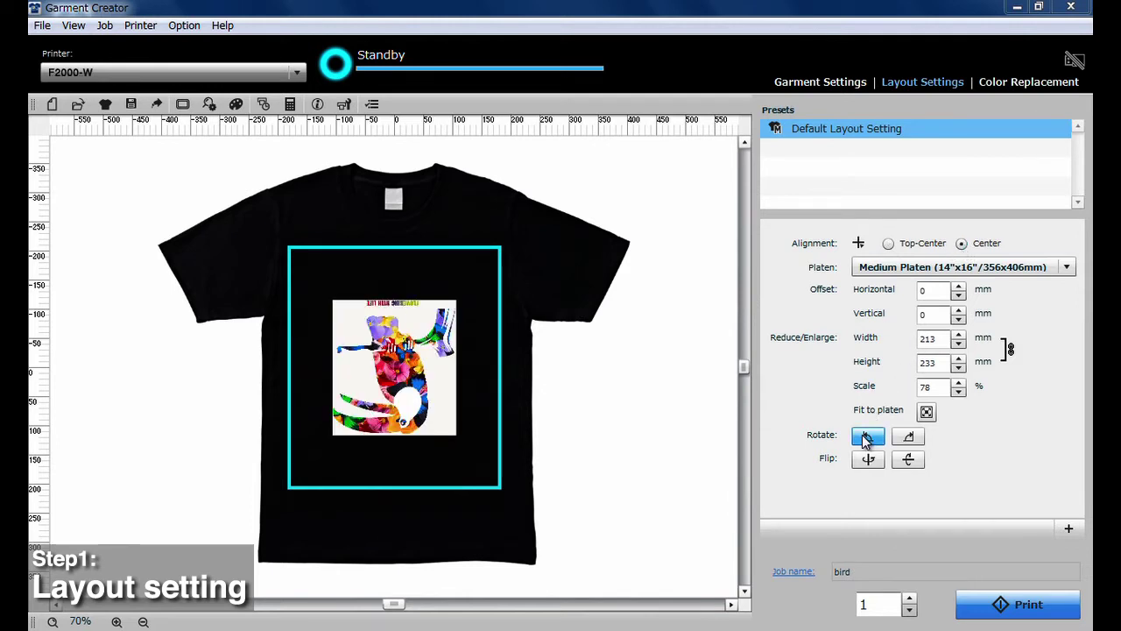
click(867, 438)
click(866, 438)
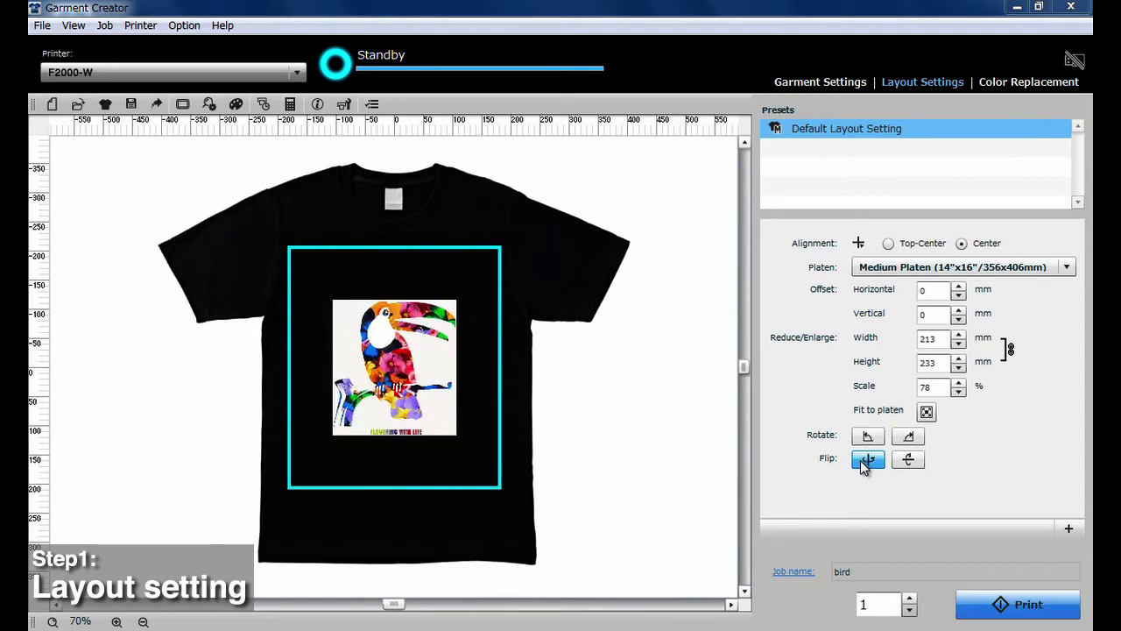
Test horizontal and vertical flips, then fit the design to the platen at 356x389 mm.
click(867, 461)
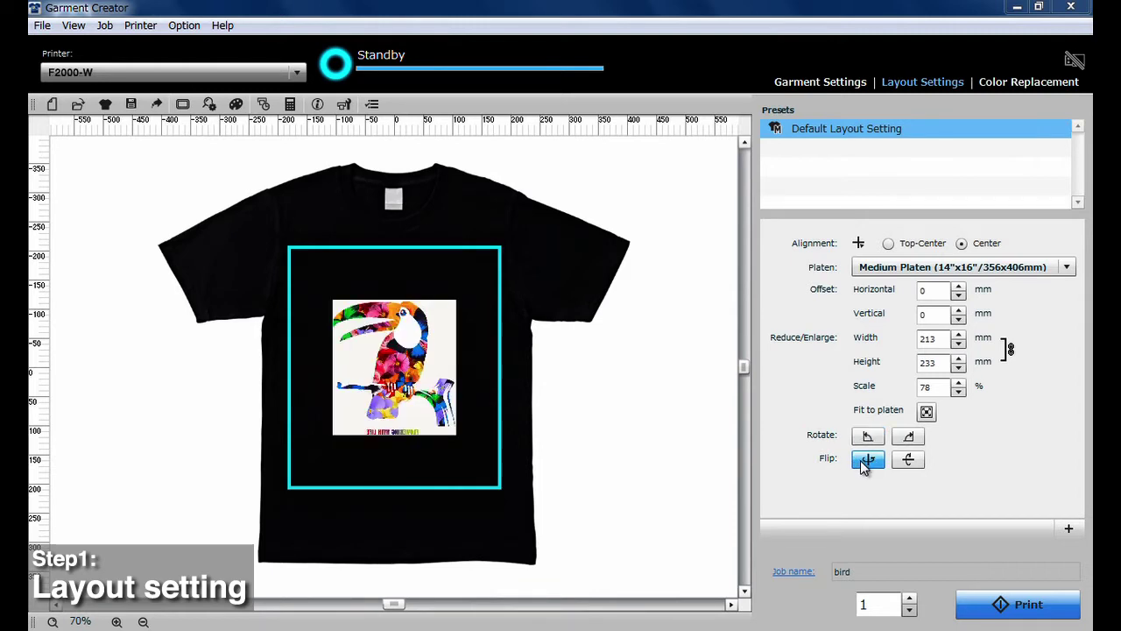
click(865, 465)
click(909, 462)
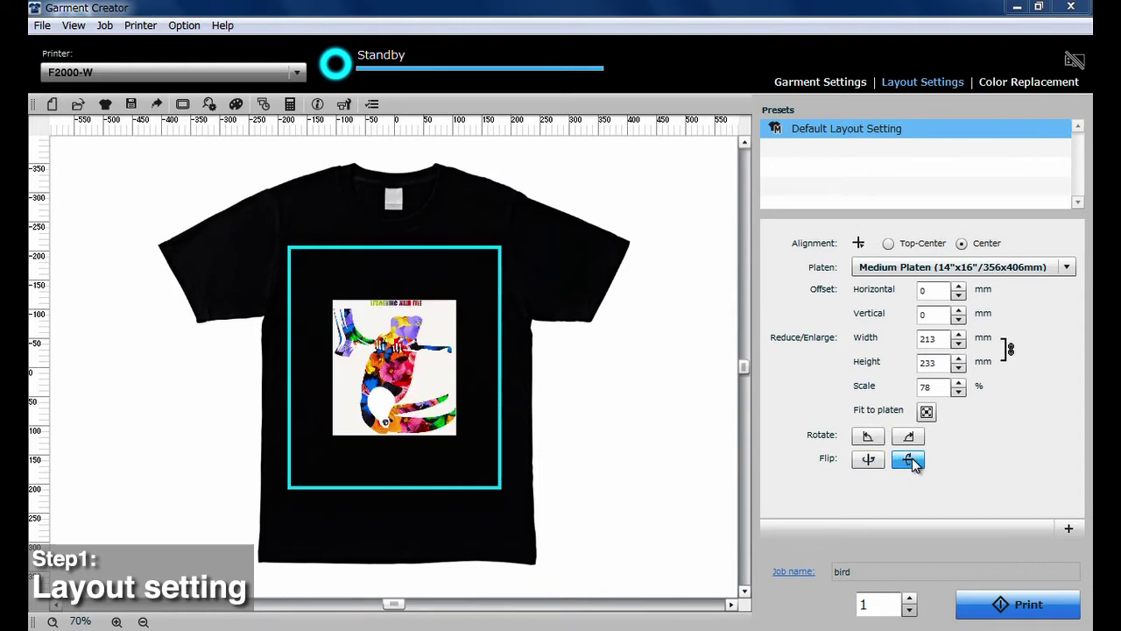
click(909, 462)
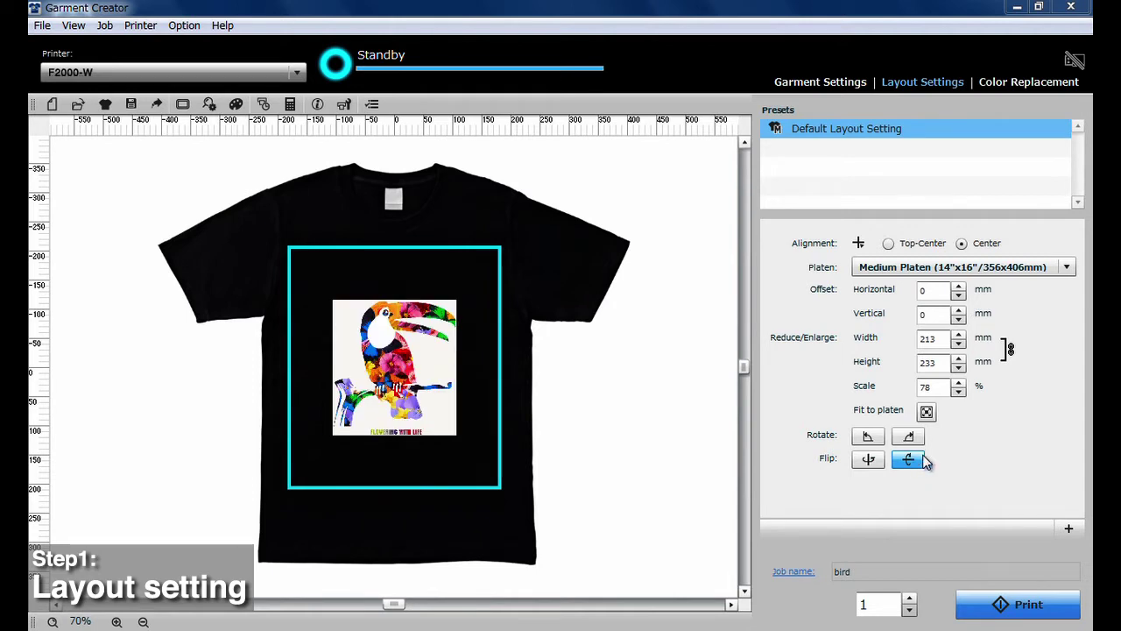
click(926, 413)
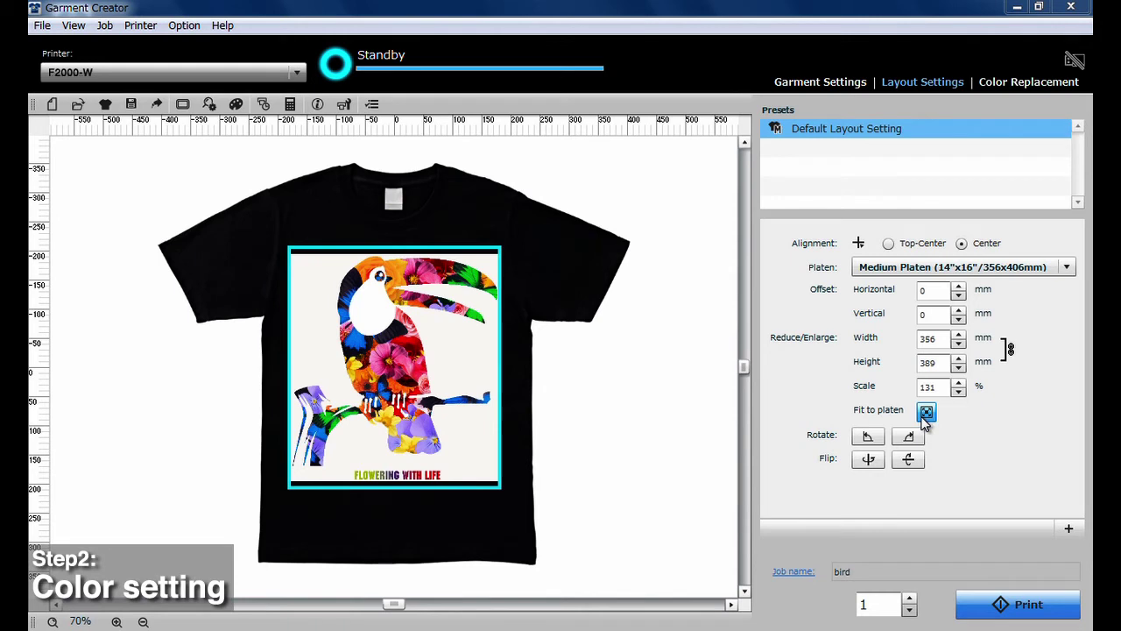
Preview the White ink layer, return to Full Color, and show Color Replacement settings.
click(184, 105)
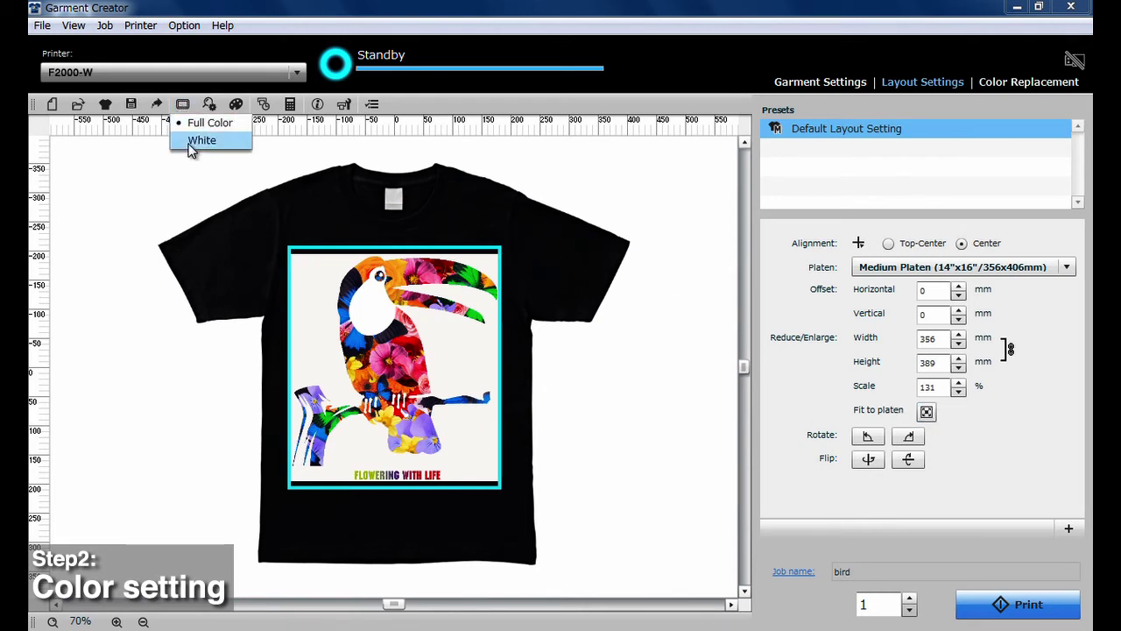
click(192, 142)
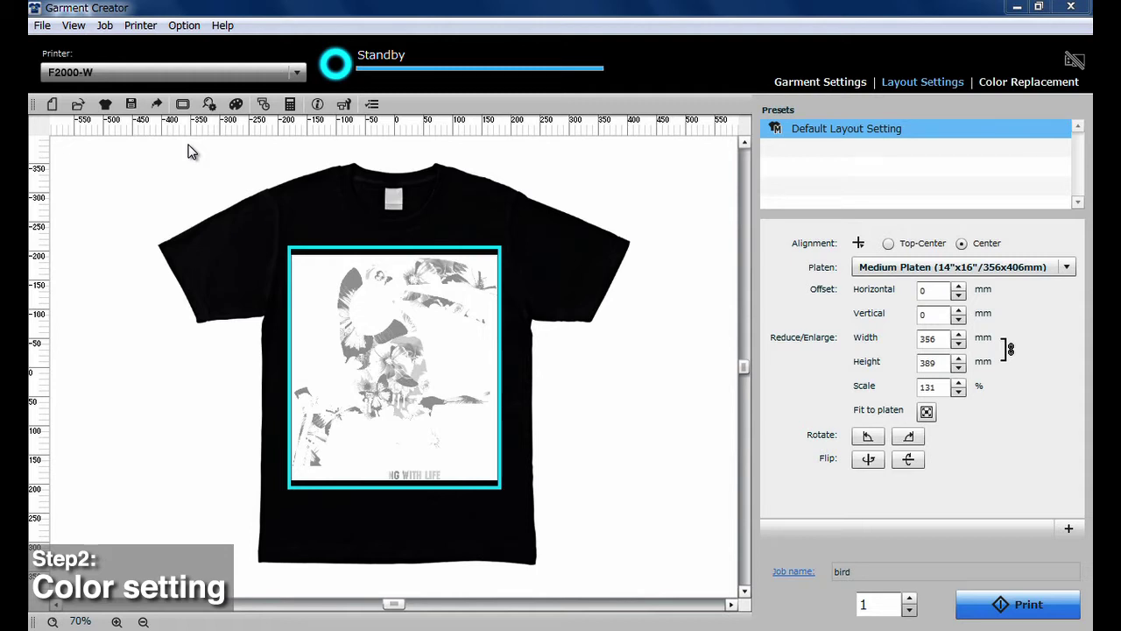
click(183, 105)
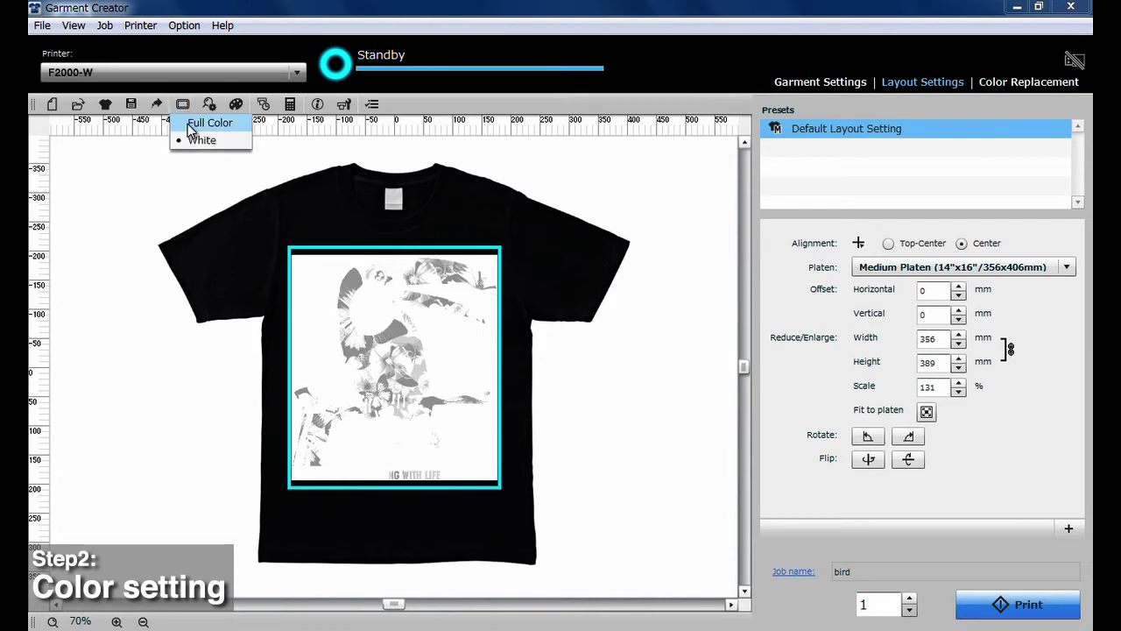
click(189, 124)
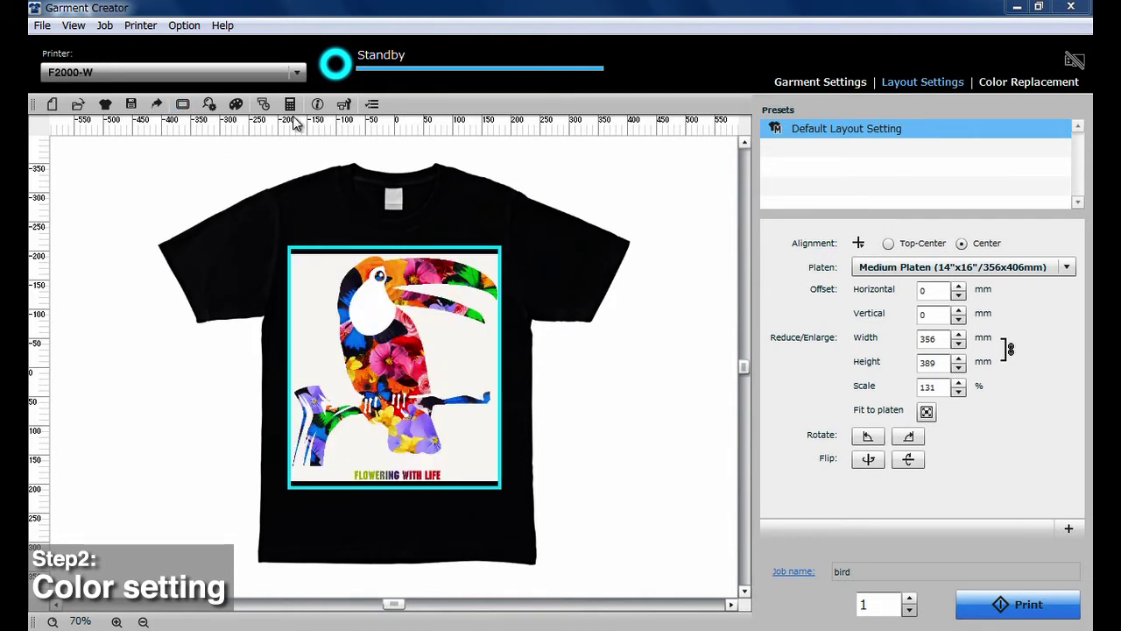
click(1000, 84)
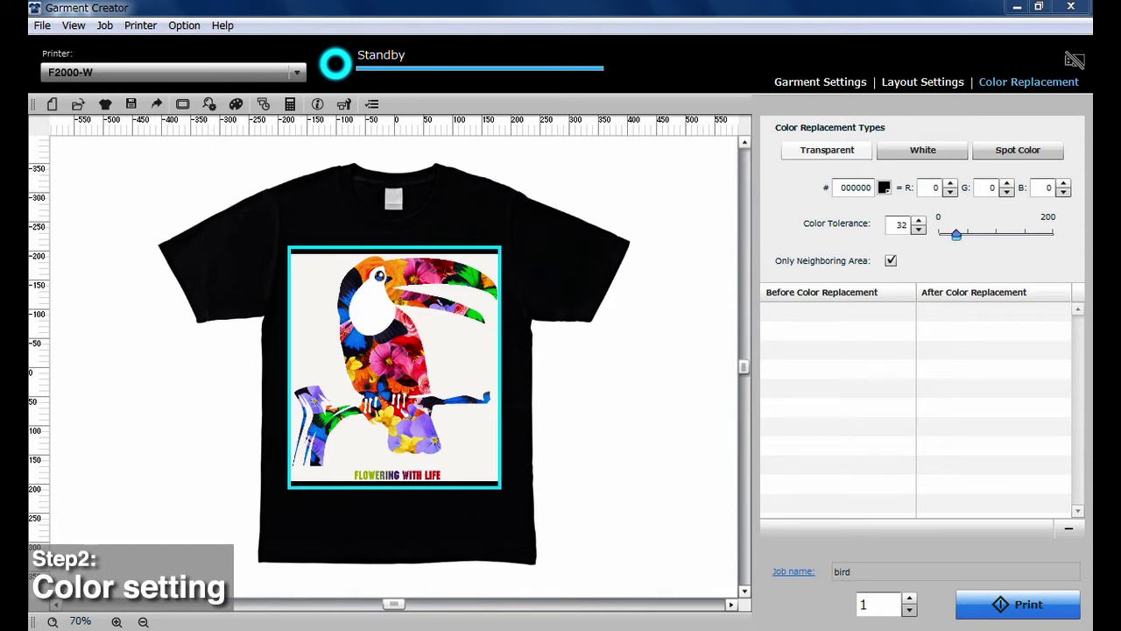
Make the off-white background transparent with Color Tolerance at 0.
click(847, 149)
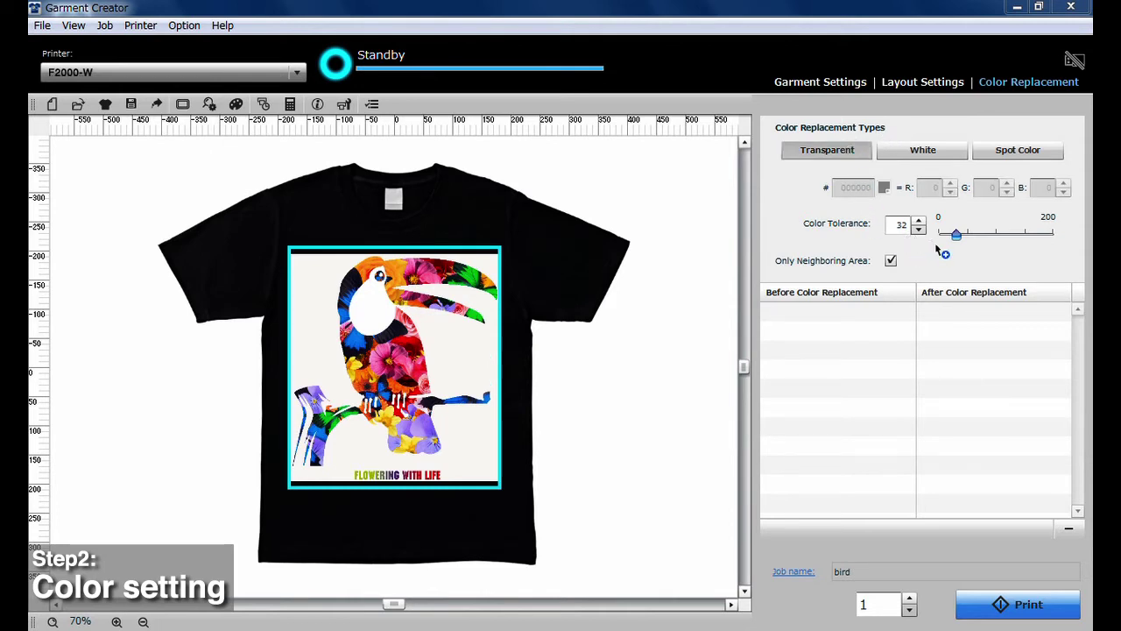
drag(957, 237, 939, 237)
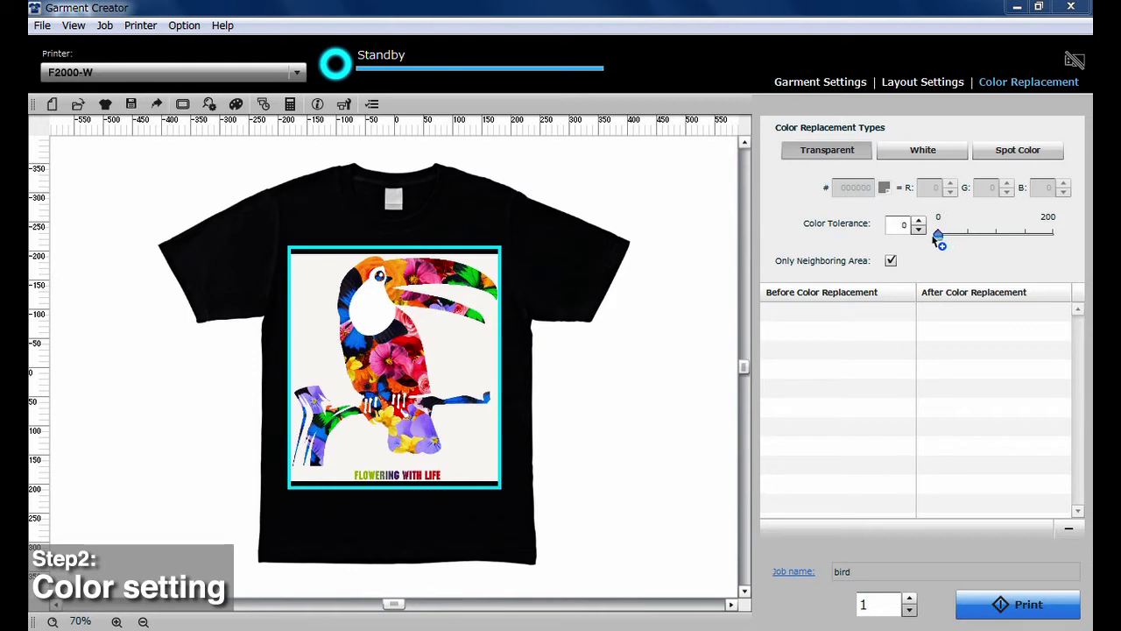
click(473, 375)
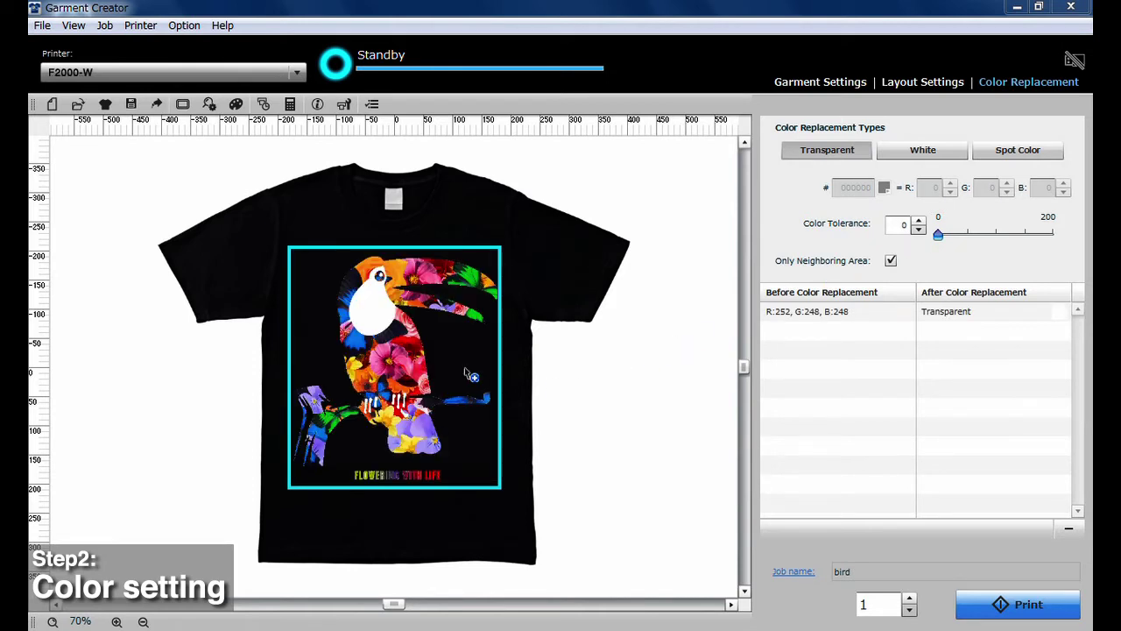
Map the red lettering colour R:215,G:11,B:24 to White.
click(913, 153)
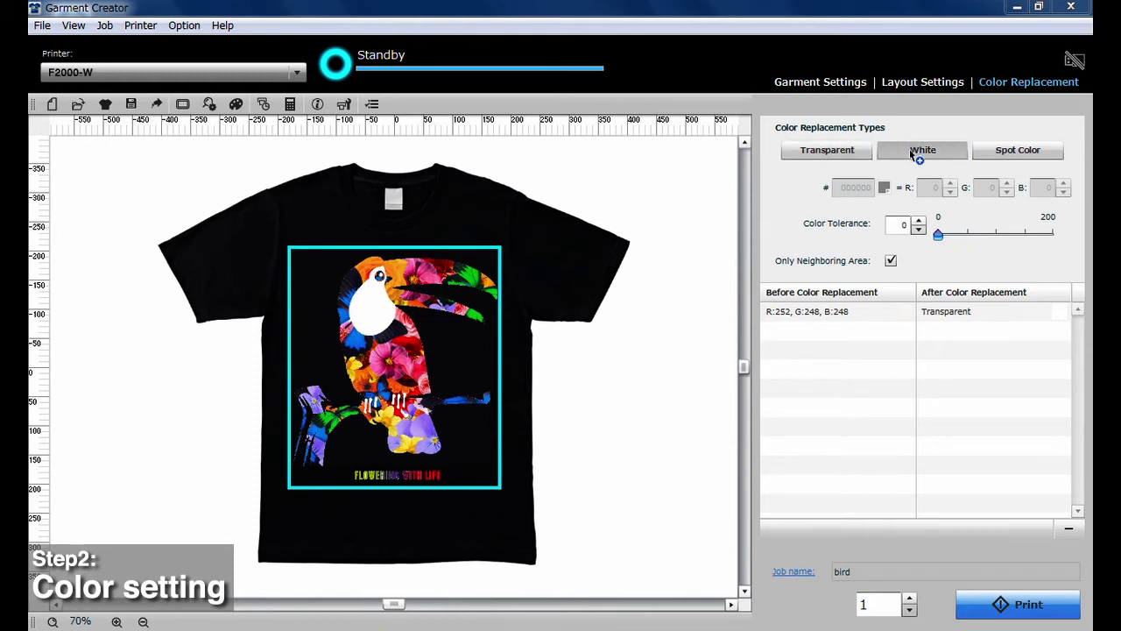
click(441, 474)
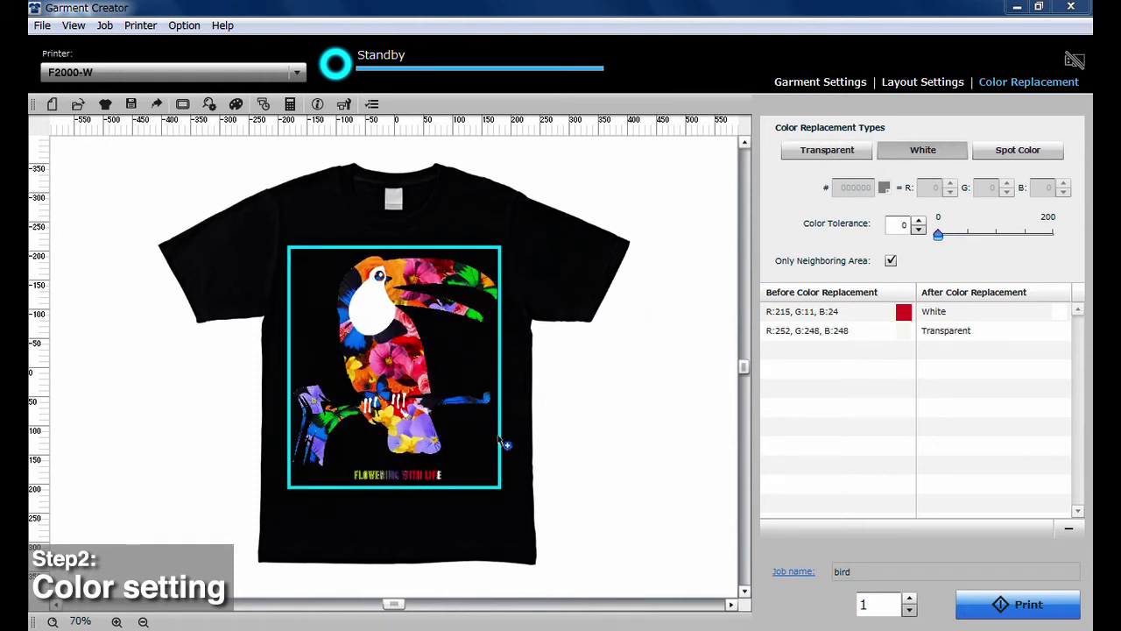
click(1002, 158)
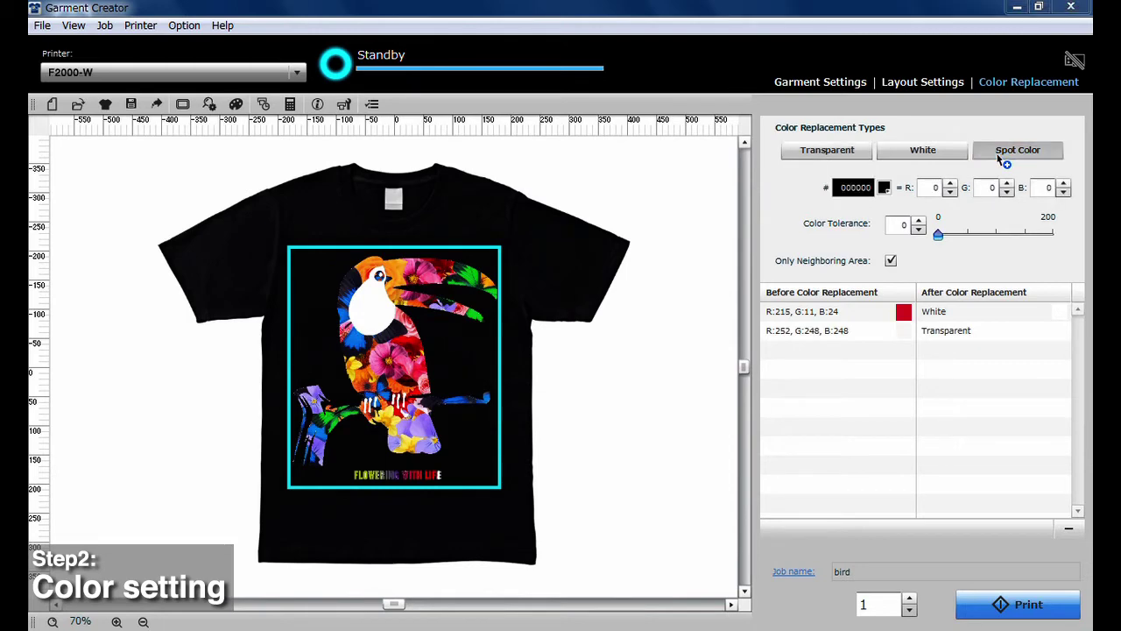
Apply teal spot colour 00ffbf, then retarget that rule to pink R:255,G:118,B:199.
click(886, 188)
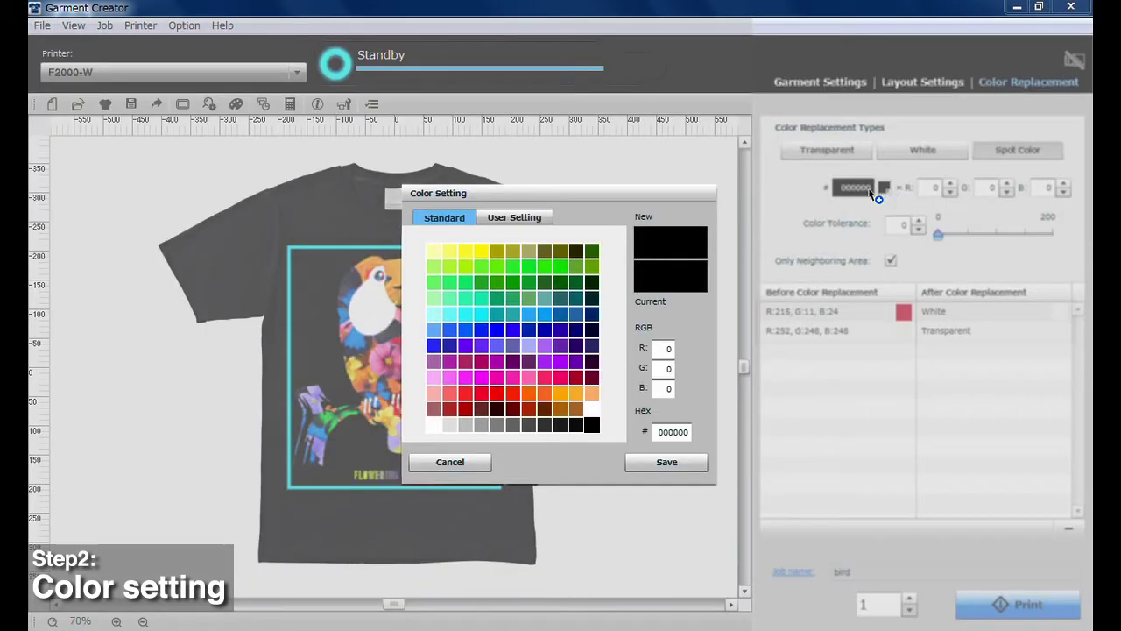
click(481, 298)
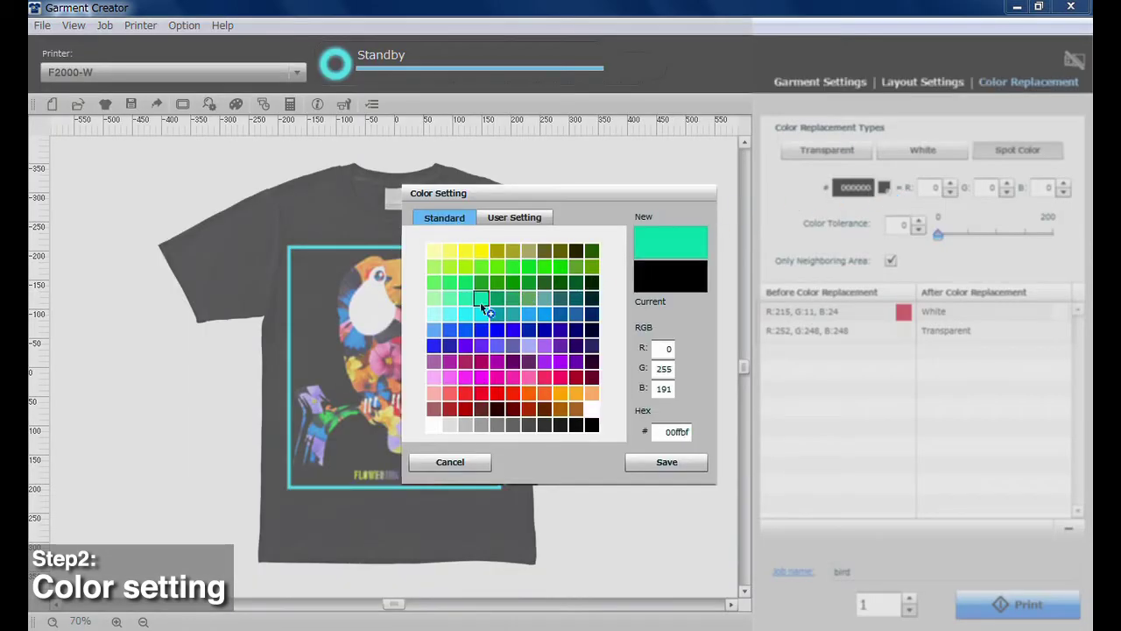
click(636, 465)
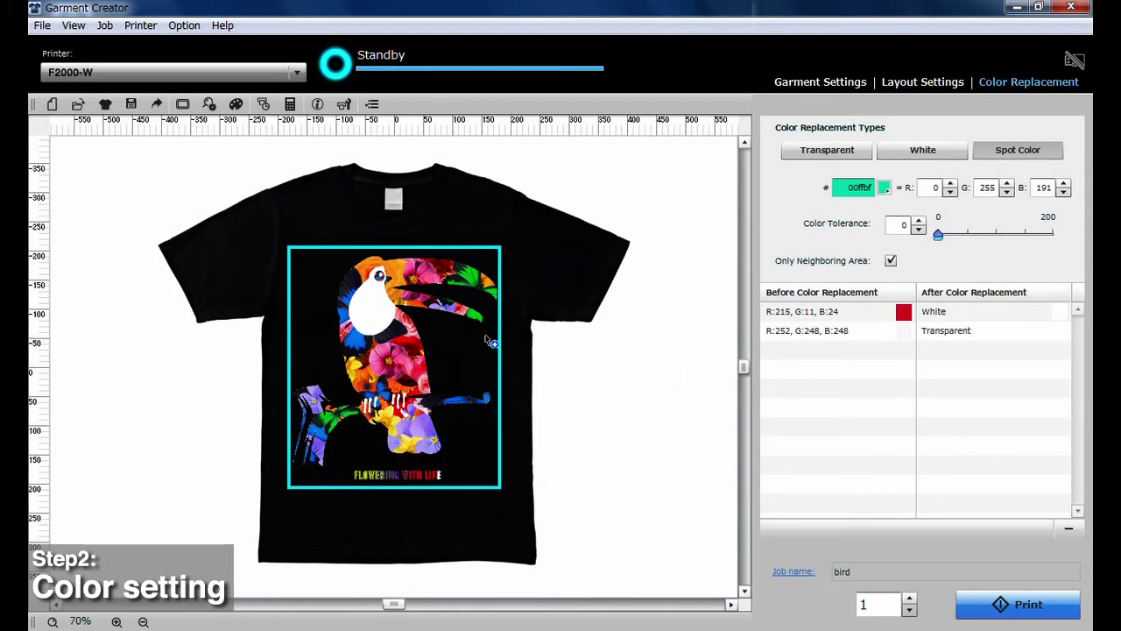
click(379, 316)
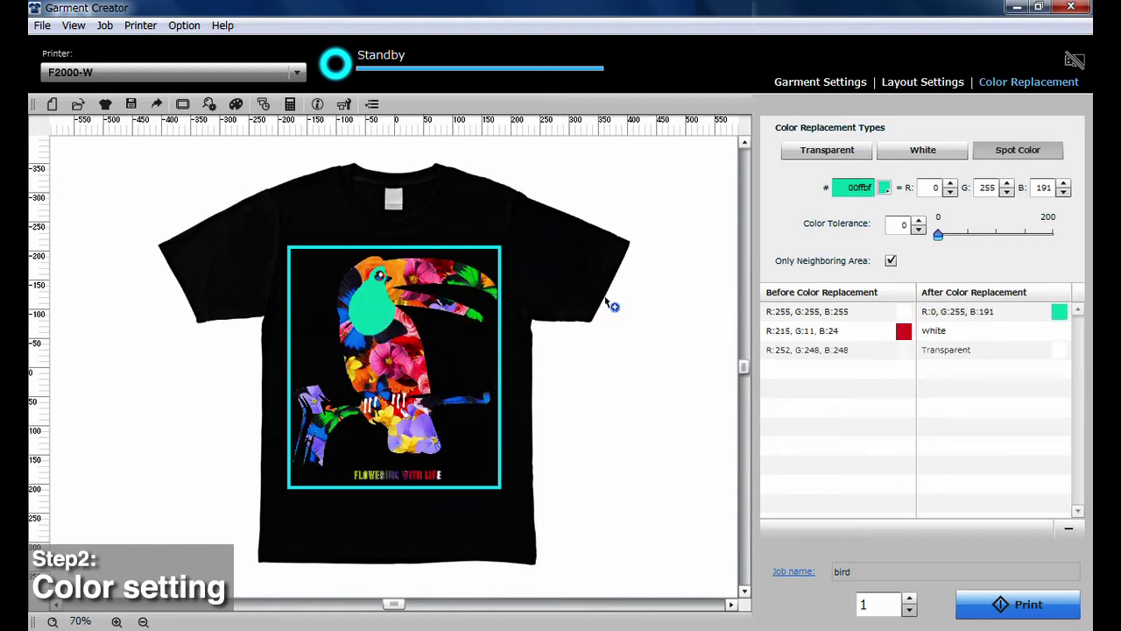
click(784, 311)
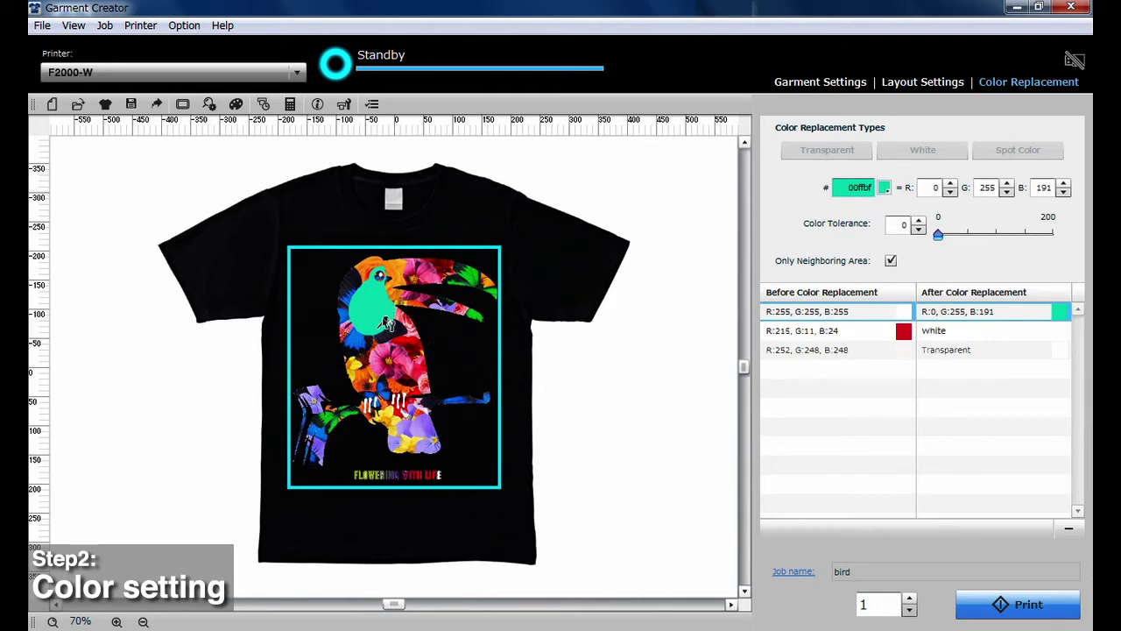
click(386, 352)
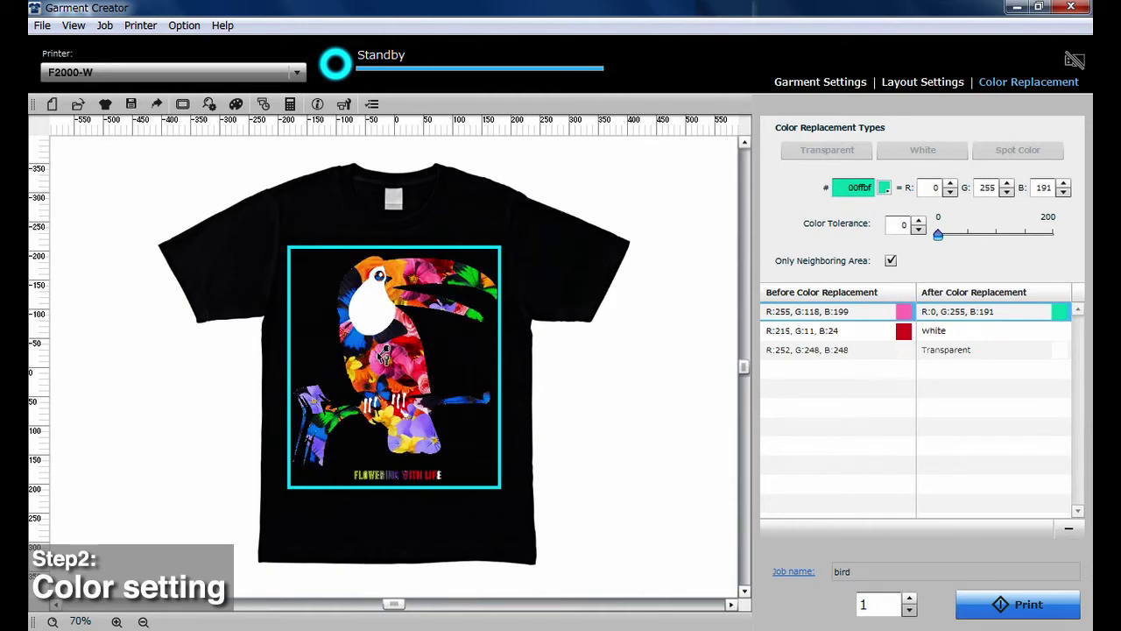
Zoom into the toucan and drag Color Tolerance from 0 to 106.
scroll(386, 355, up, 5)
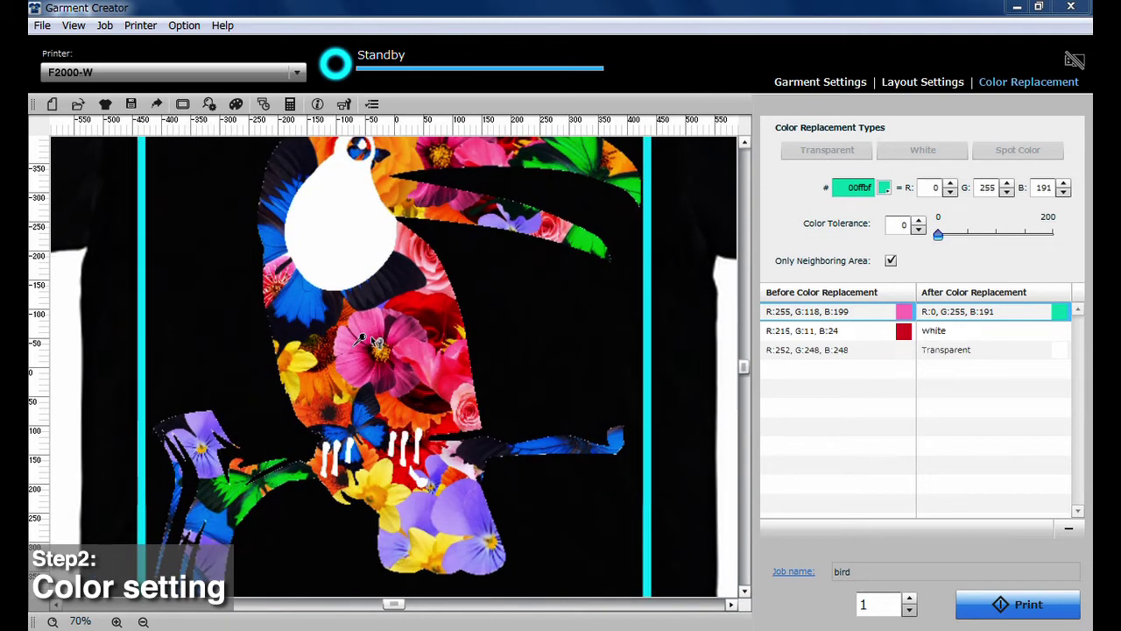
drag(939, 243, 1001, 251)
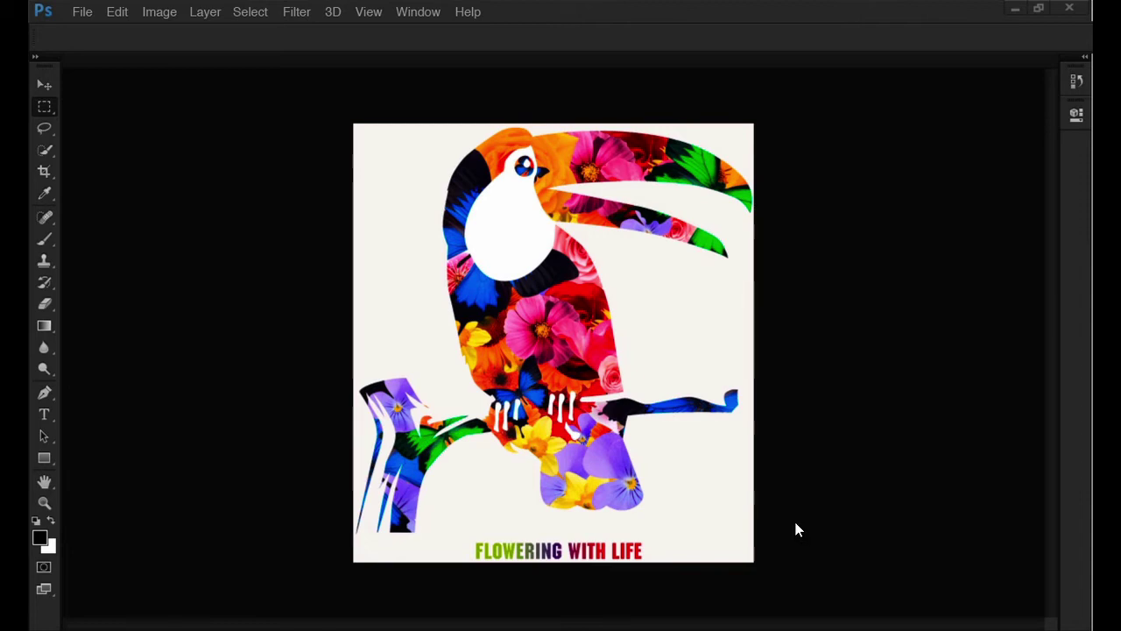
Run File > Scripts > Garment Creator for Photoshop on the toucan artwork.
click(100, 20)
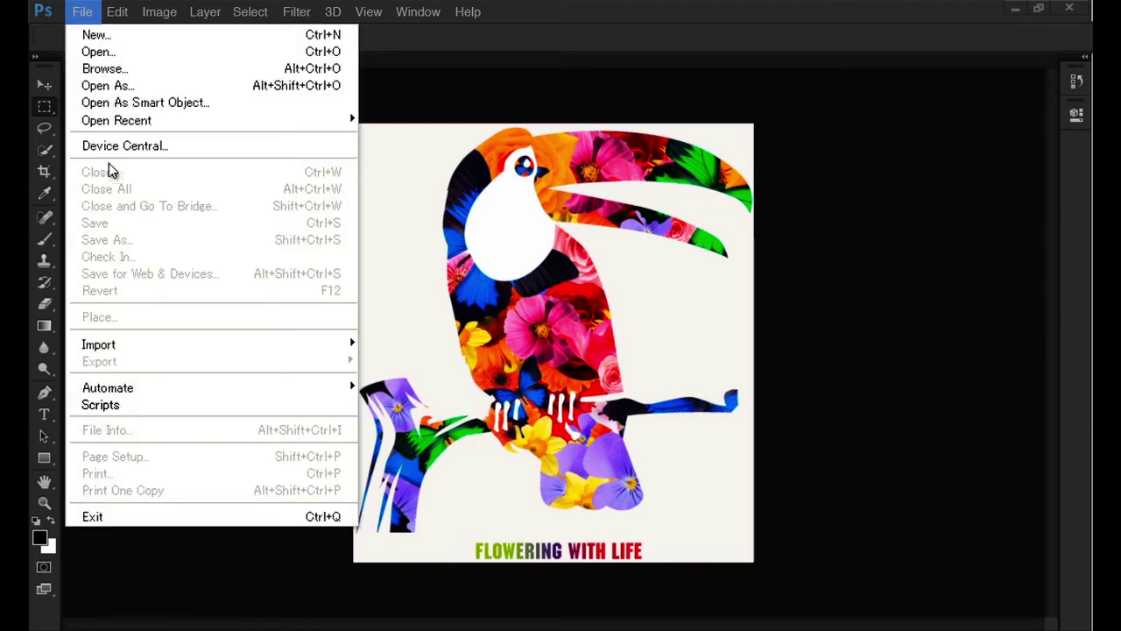
mouse_move(126, 410)
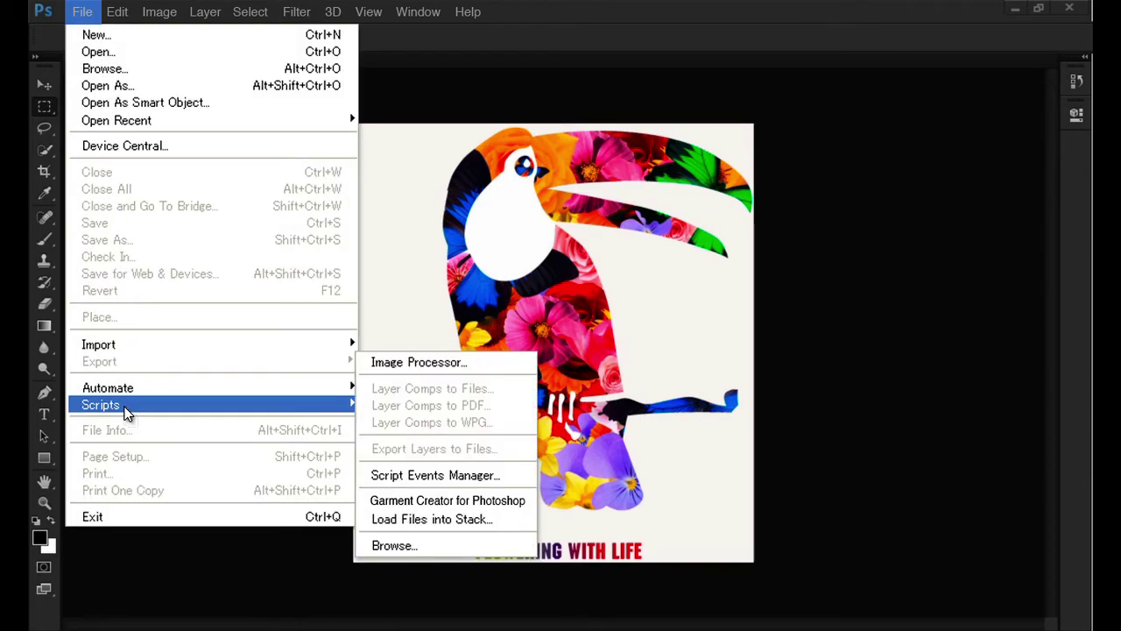
click(383, 505)
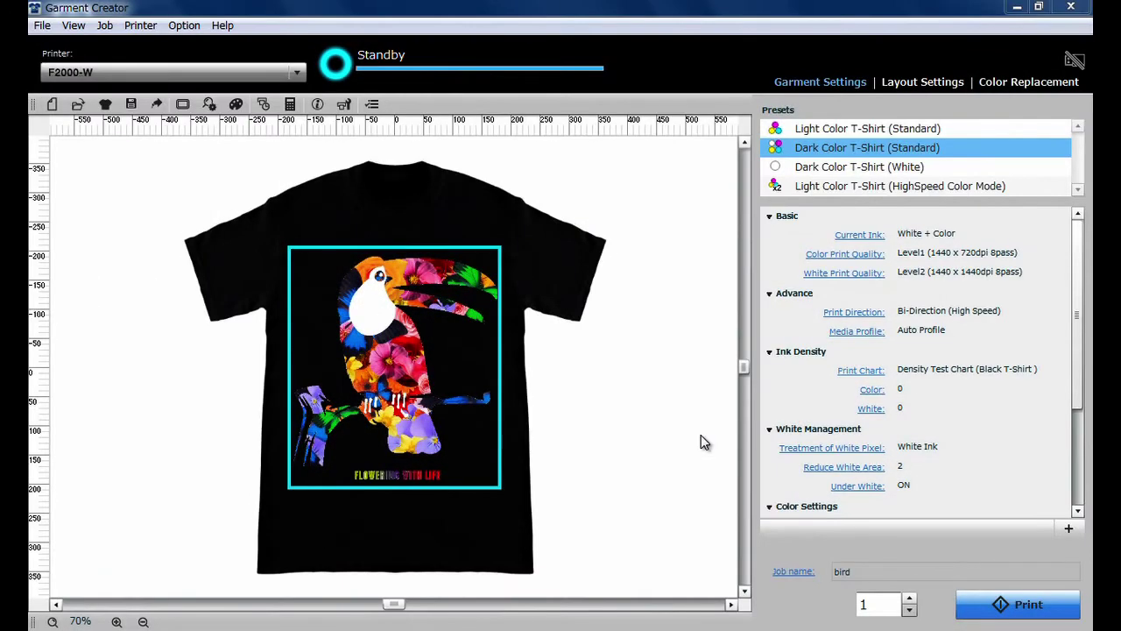
Raise the Color ink density slider, then the White ink density slider to 25.
click(882, 391)
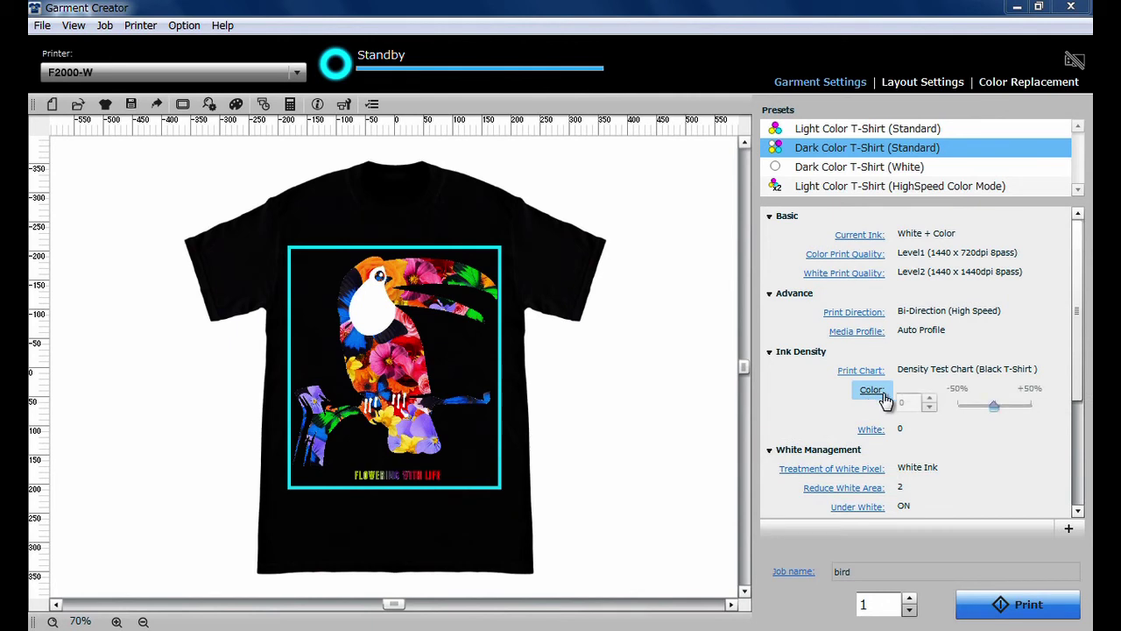
drag(996, 408, 1009, 413)
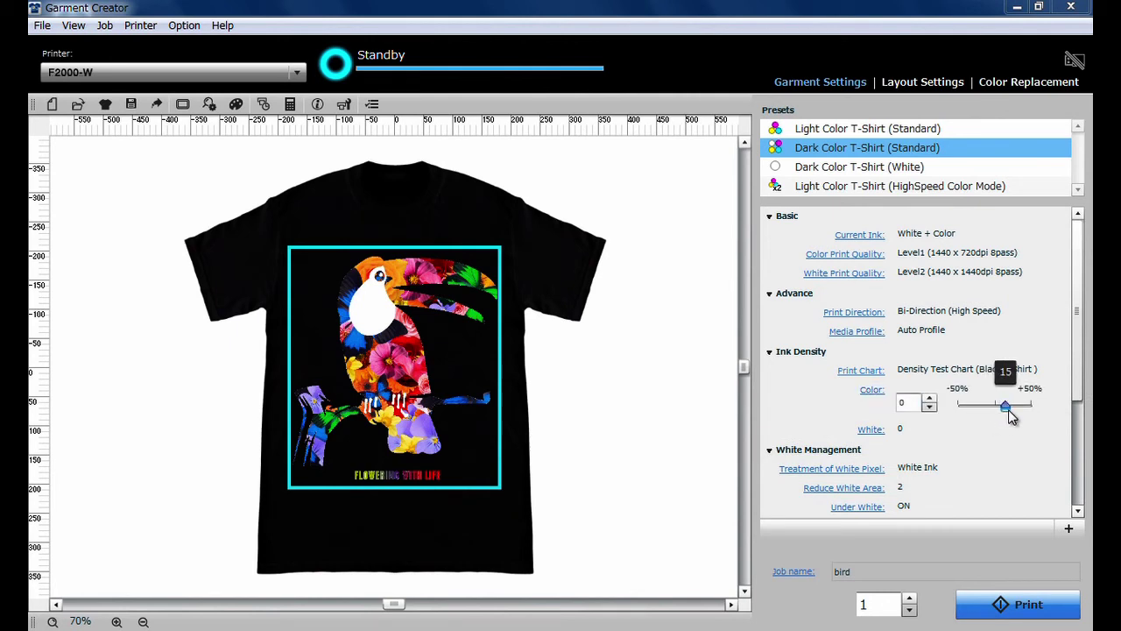
click(878, 431)
drag(993, 444, 1012, 447)
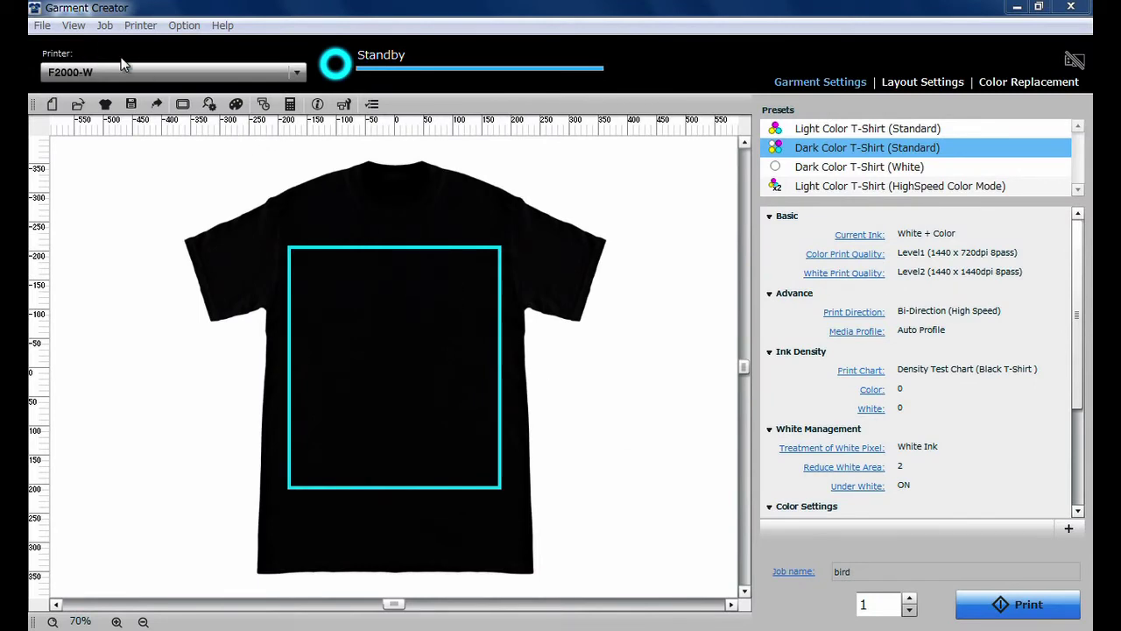
Import the Black Garment Chart onto the shirt and print it.
click(42, 24)
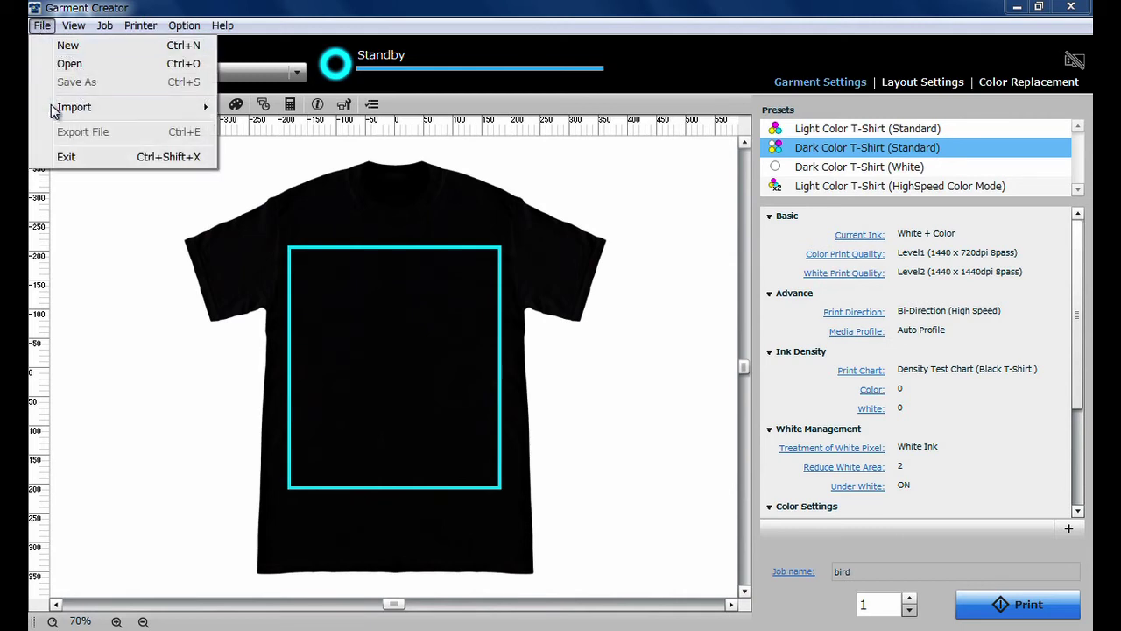
mouse_move(55, 108)
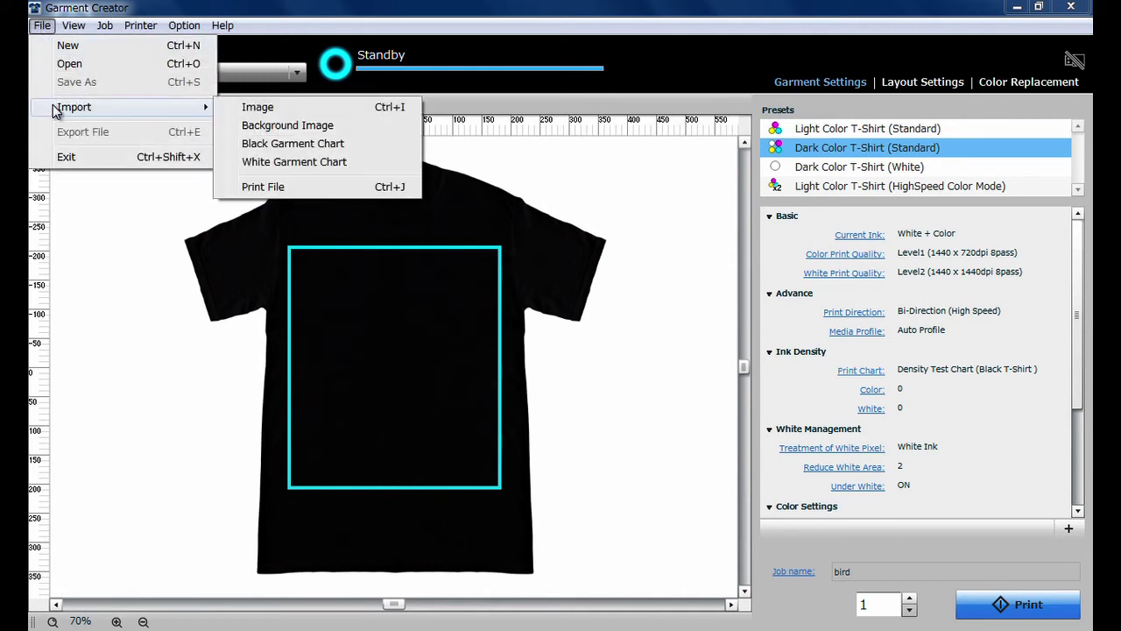
click(264, 145)
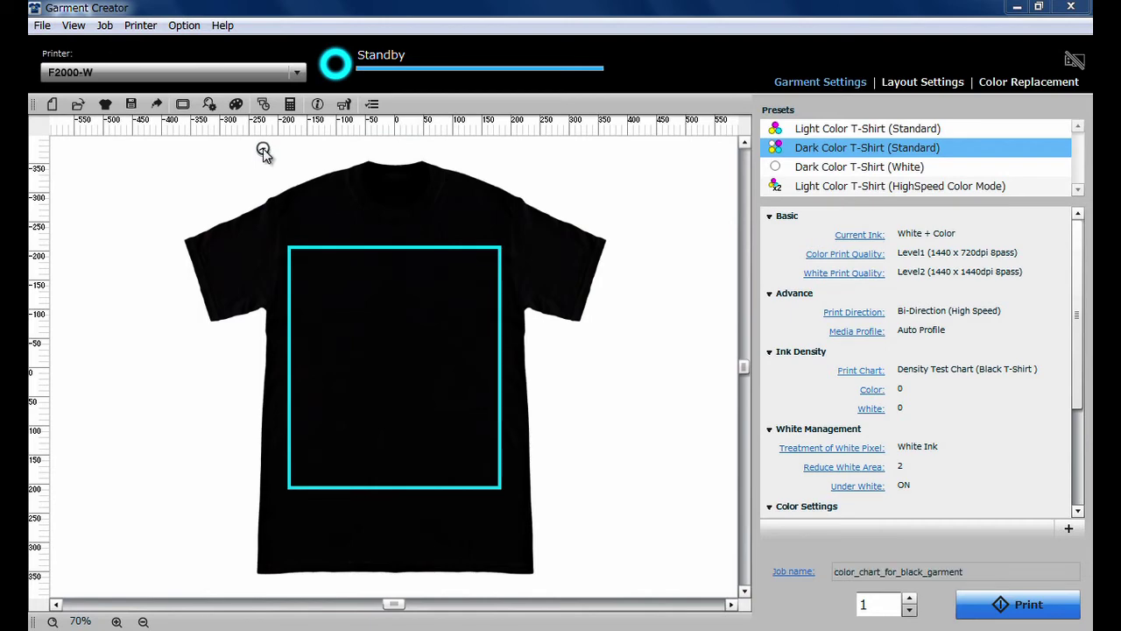
click(1018, 604)
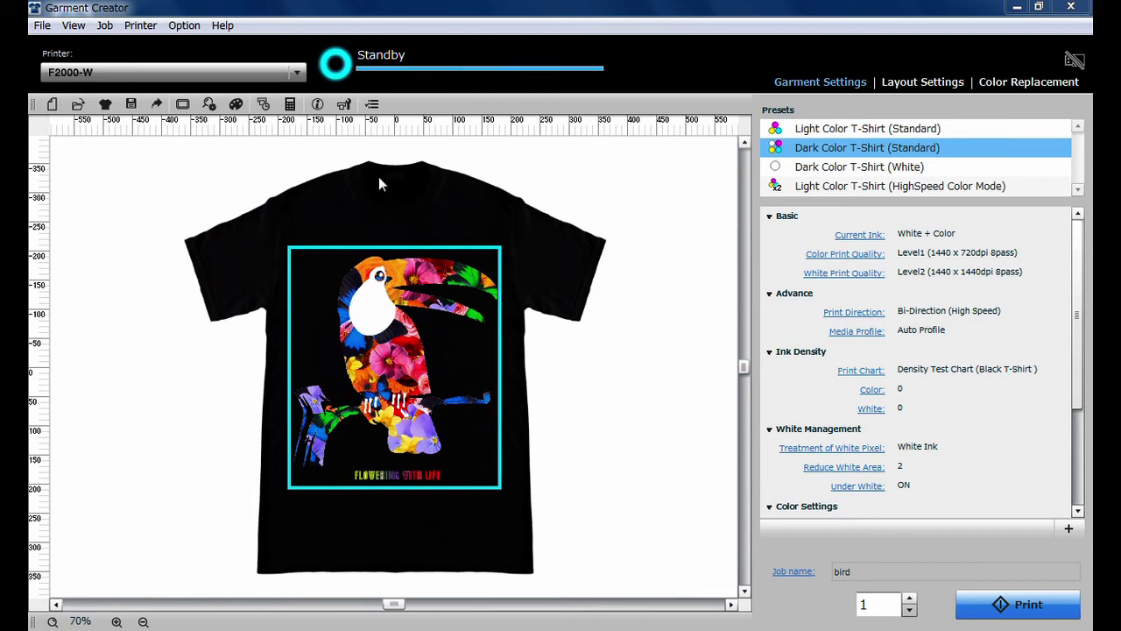
click(290, 104)
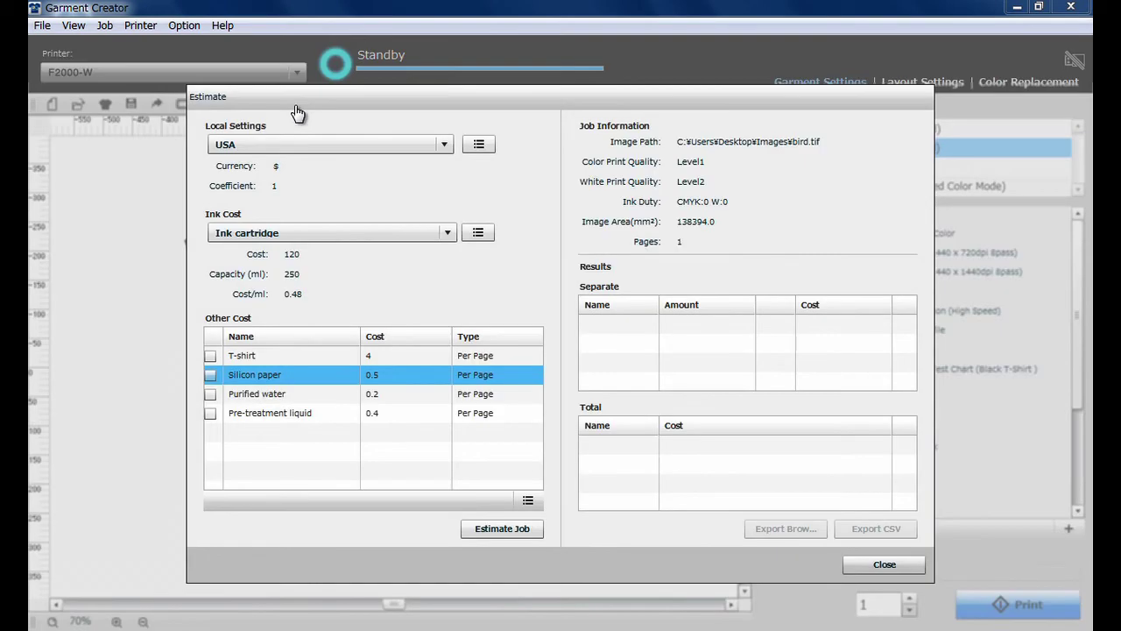
Include T-shirt, Silicon paper and Pre-treatment liquid costs and estimate the job at 8.53 dollars.
click(211, 357)
click(211, 373)
click(211, 412)
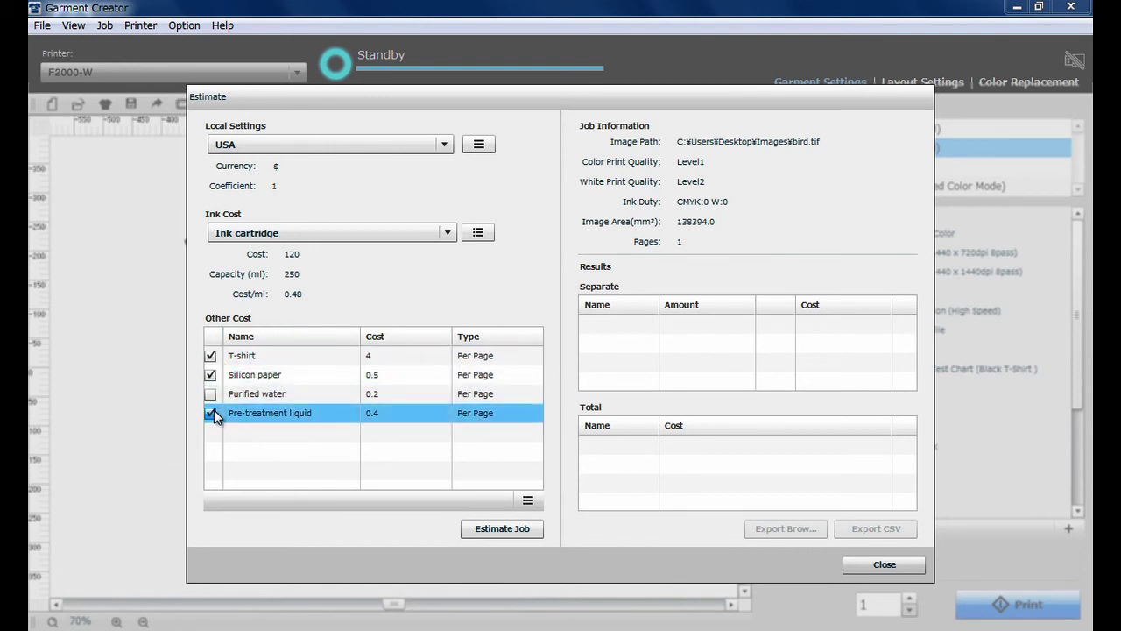
click(475, 528)
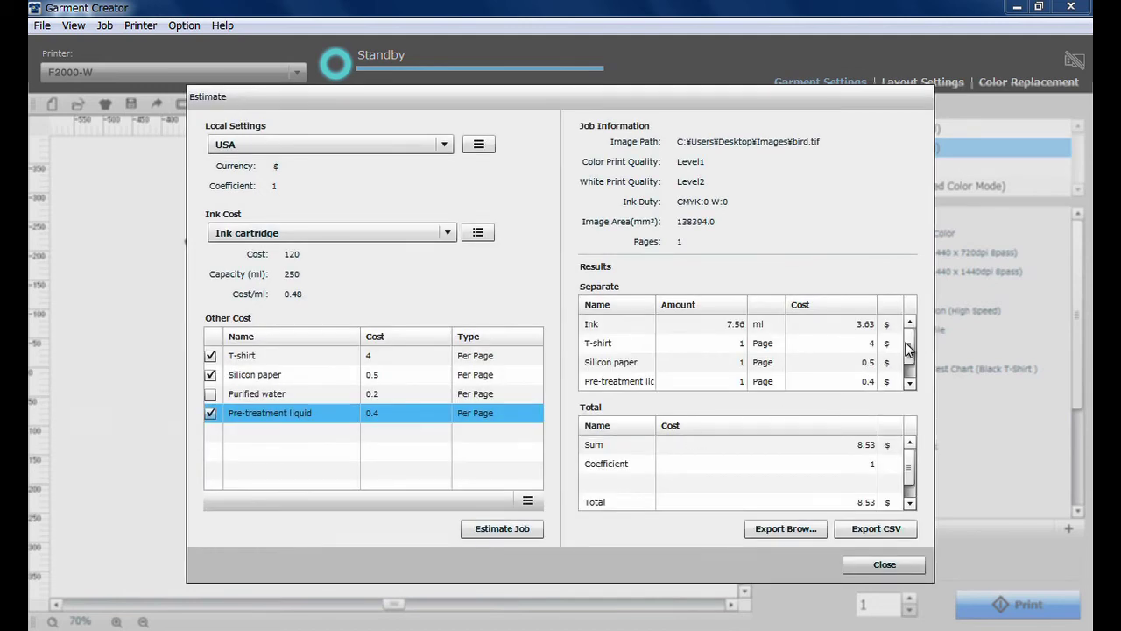
drag(913, 341, 910, 360)
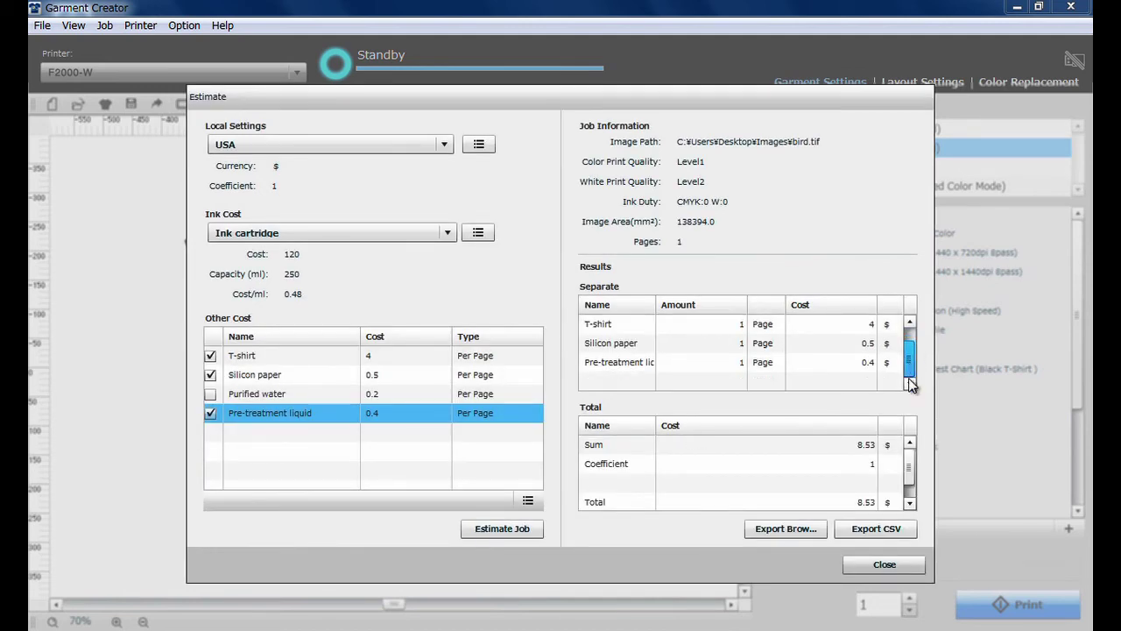
drag(911, 484, 910, 496)
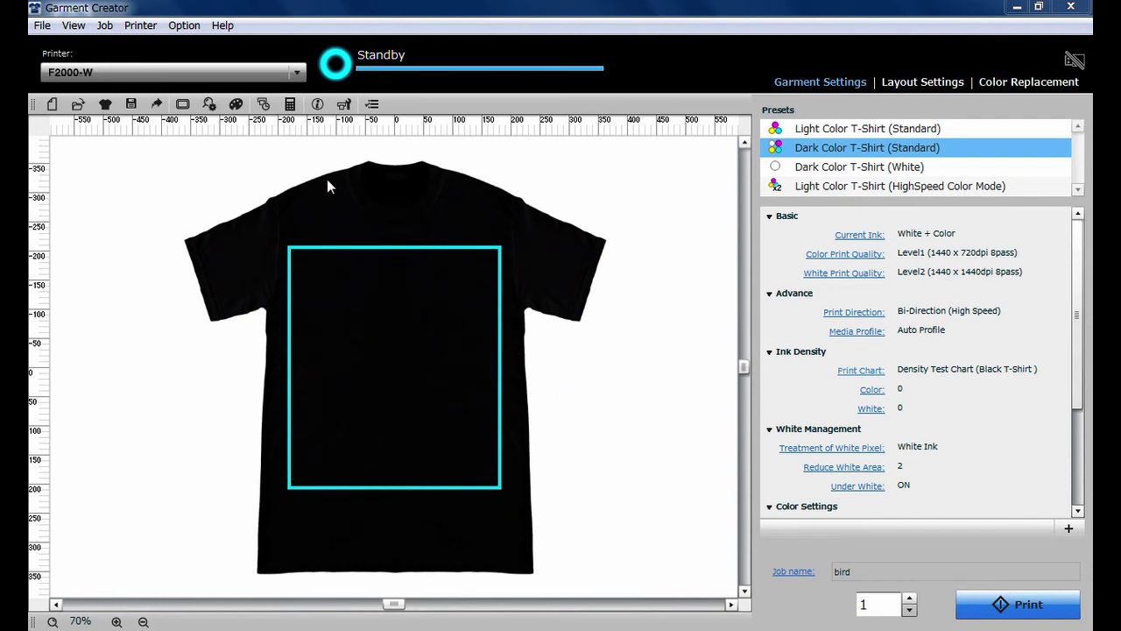
Select the chameleon job in Job History, view its detailed info, and open it.
click(263, 104)
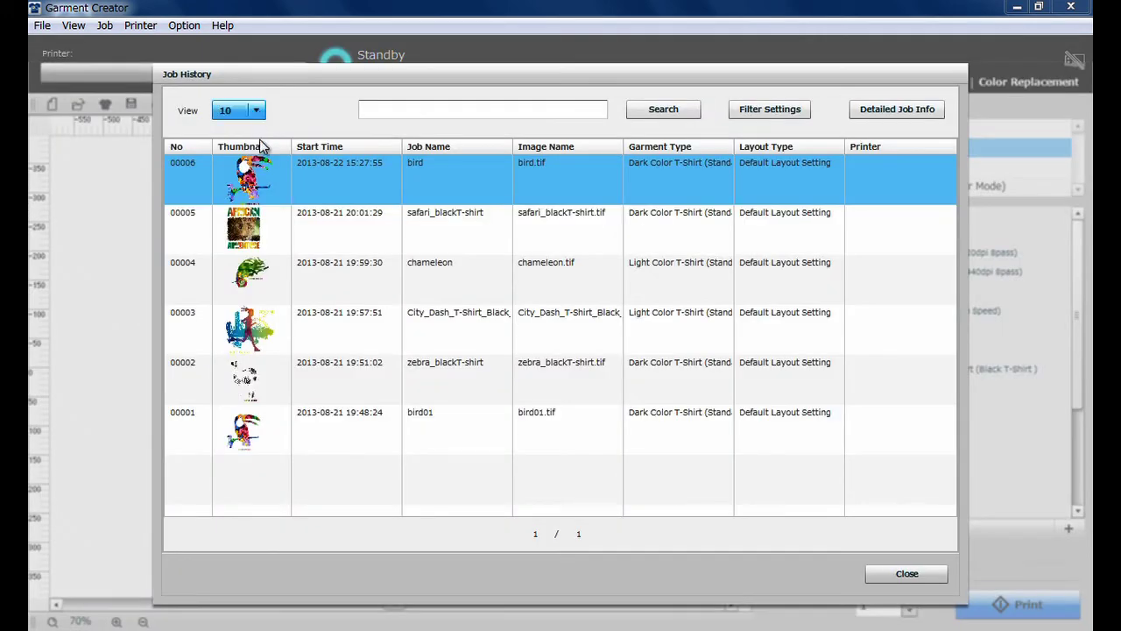
click(270, 270)
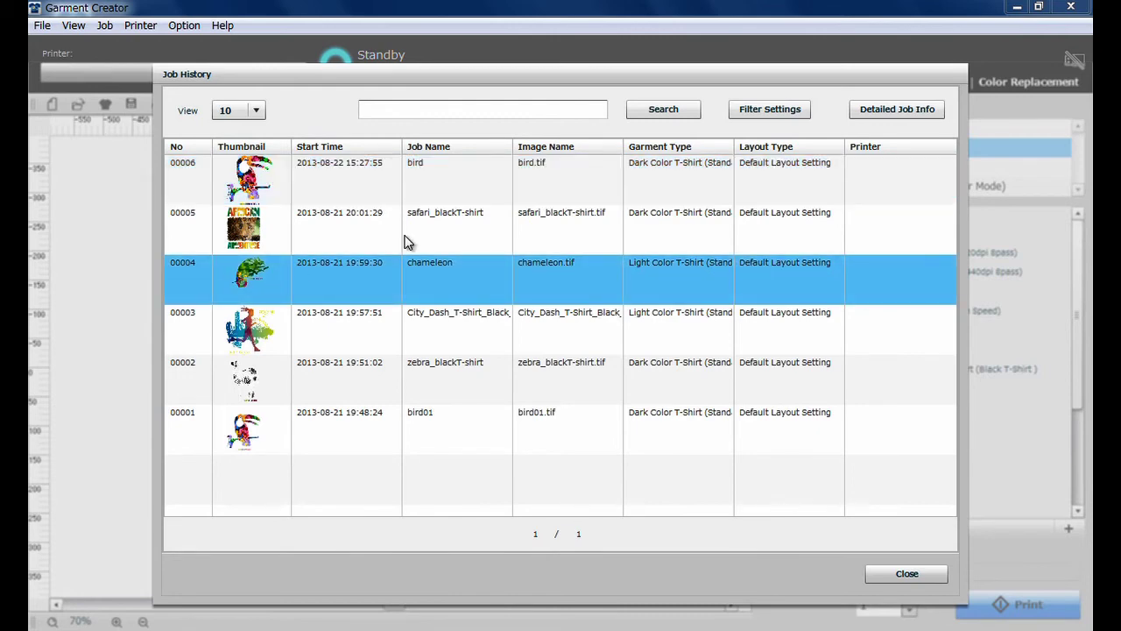
click(874, 112)
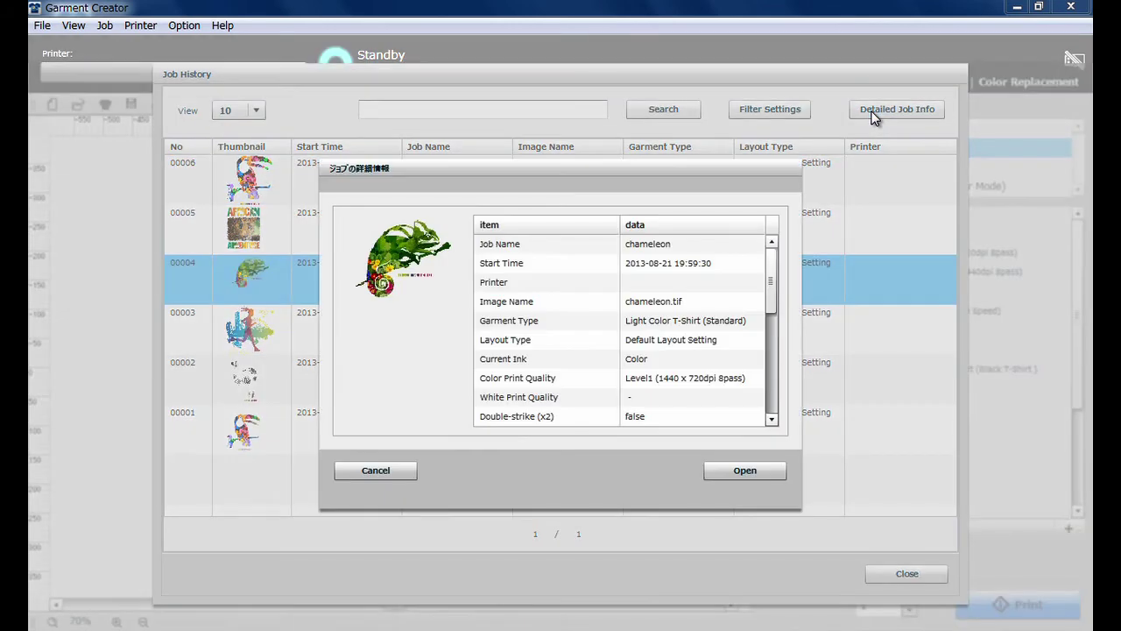
click(752, 469)
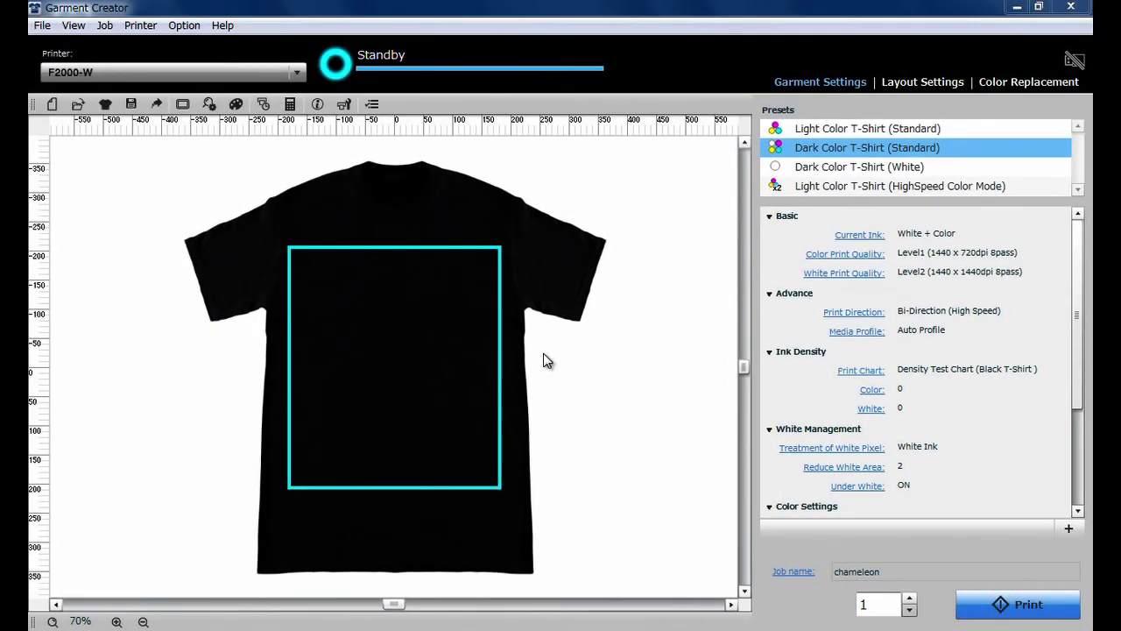
click(347, 104)
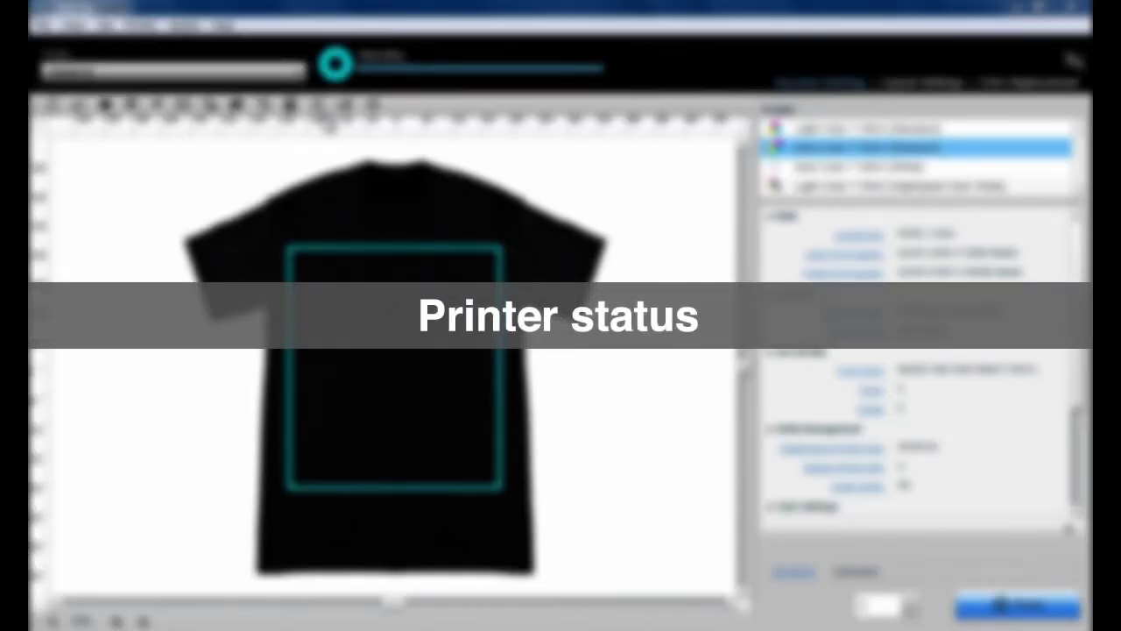
Check the printer's current status.
click(319, 107)
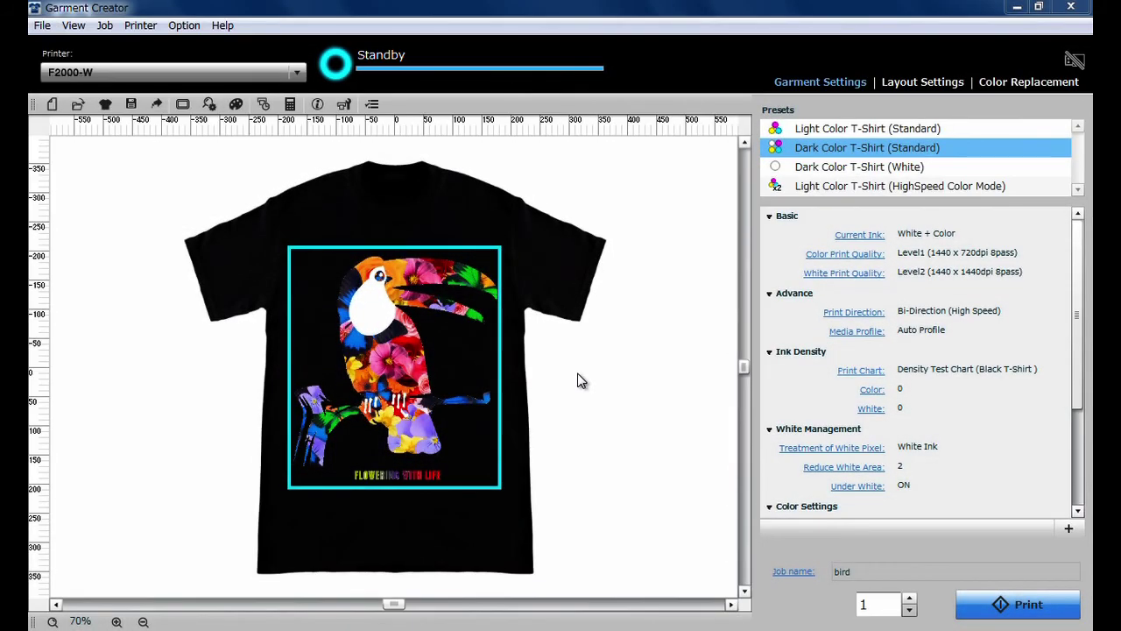
Export the toucan job as the print file bird.prn.
click(156, 104)
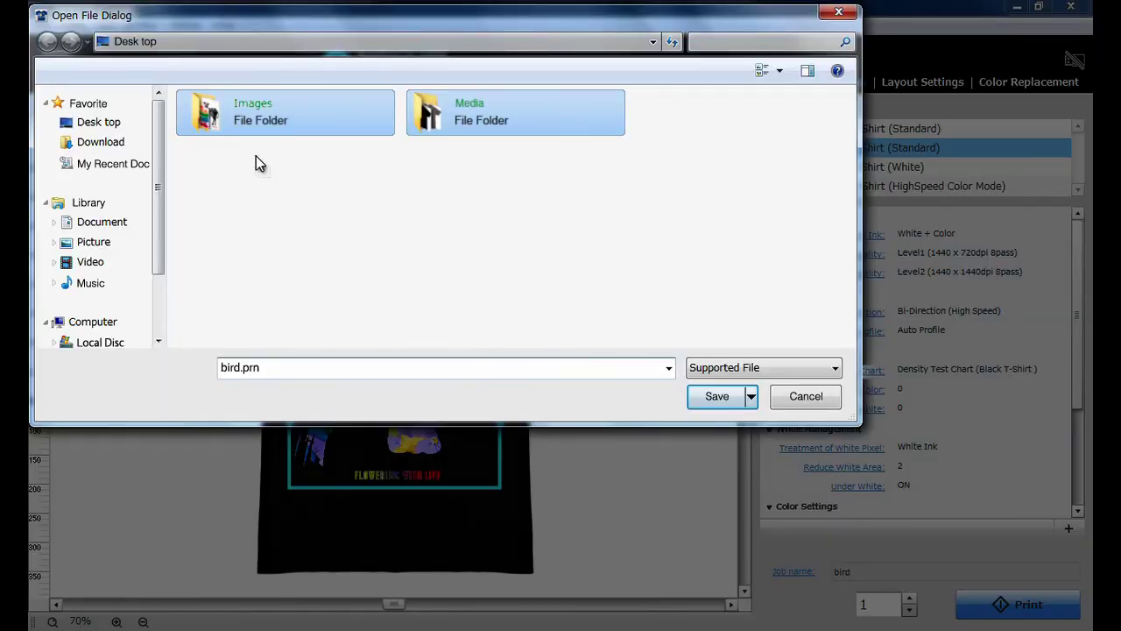
click(711, 400)
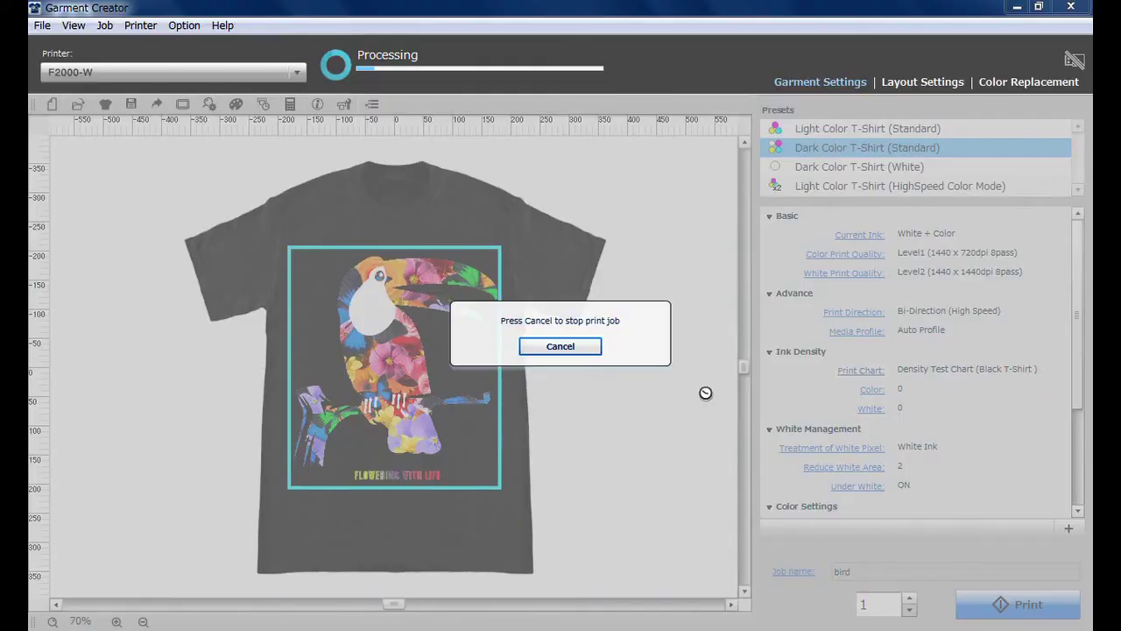